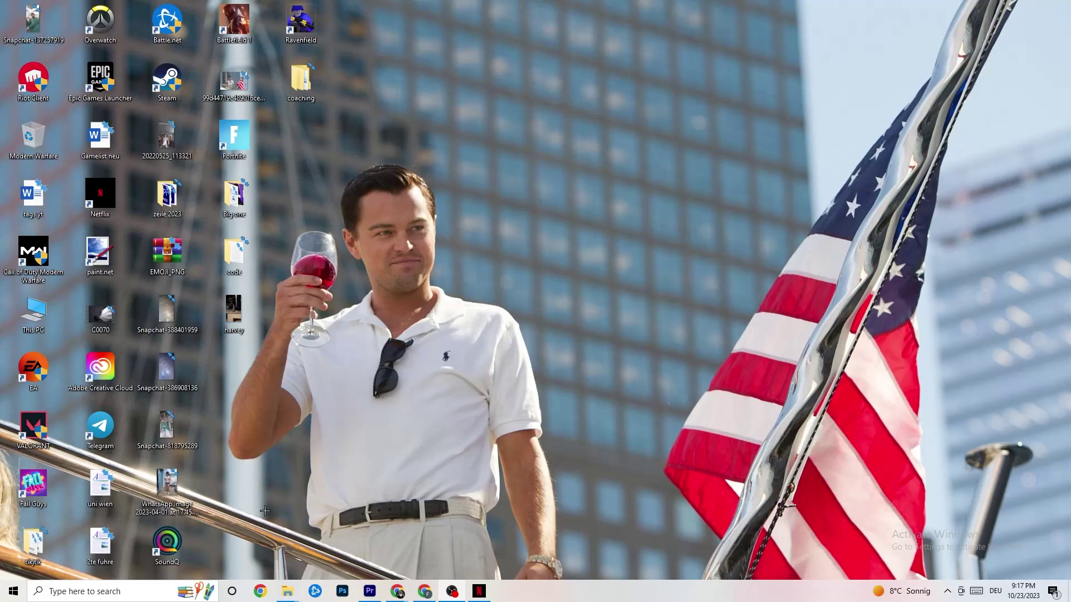
# Step: Open the Display page of Windows Settings and review the color profile and the text and app scaling choices
pyautogui.click(12, 591)
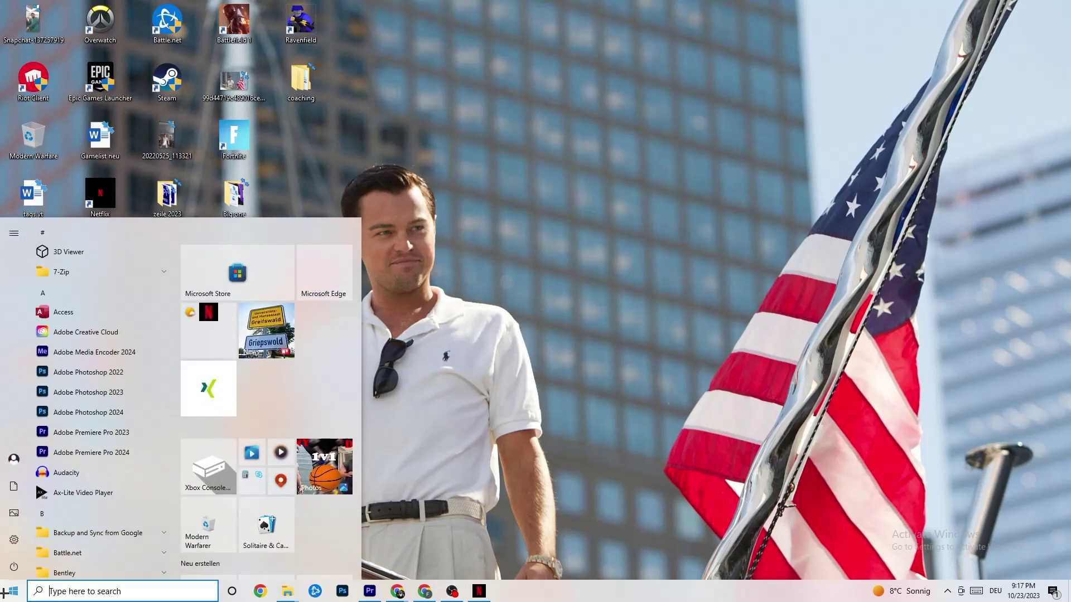
pyautogui.click(16, 540)
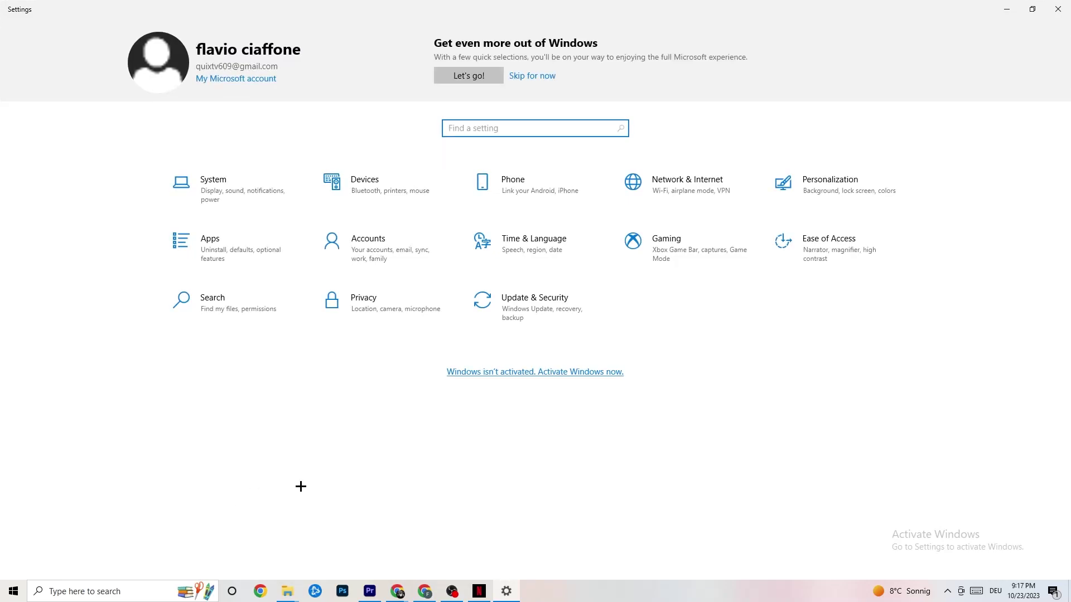
pyautogui.click(231, 192)
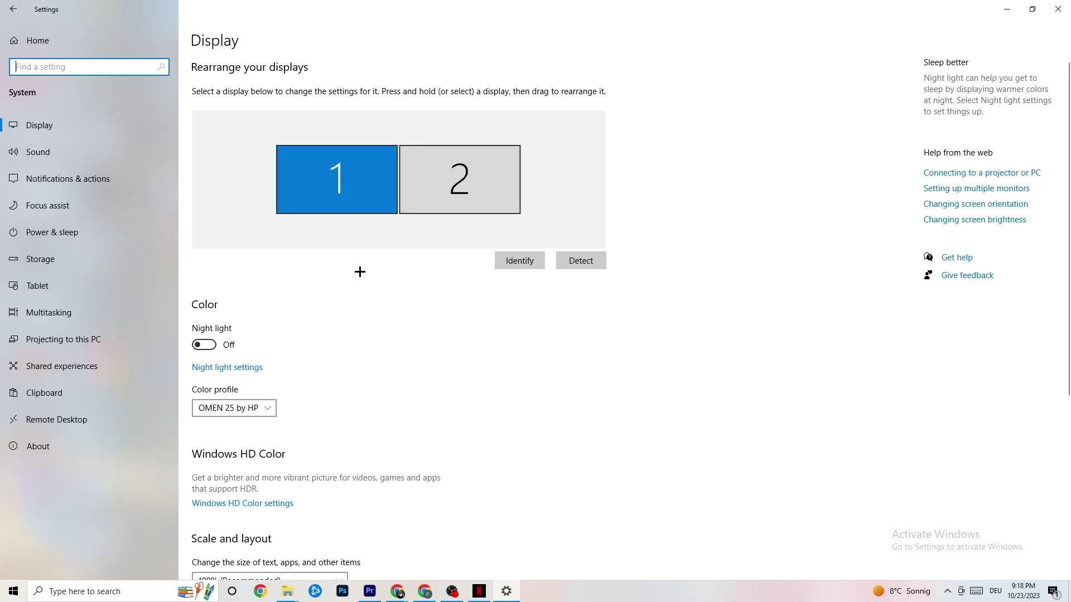
pyautogui.scroll(-4, 348, 232)
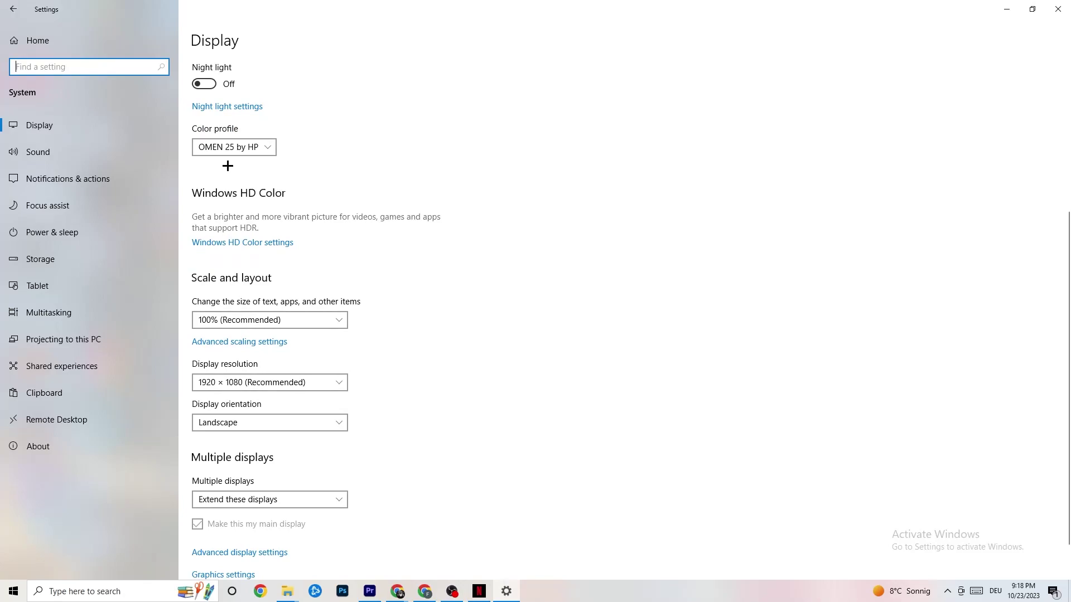
pyautogui.click(238, 146)
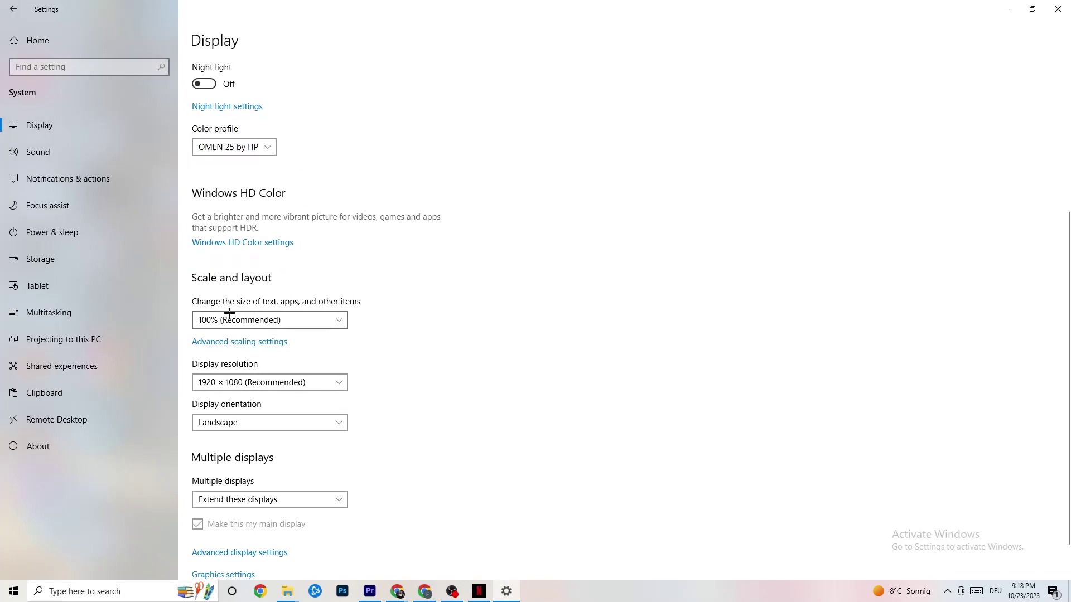
pyautogui.click(328, 319)
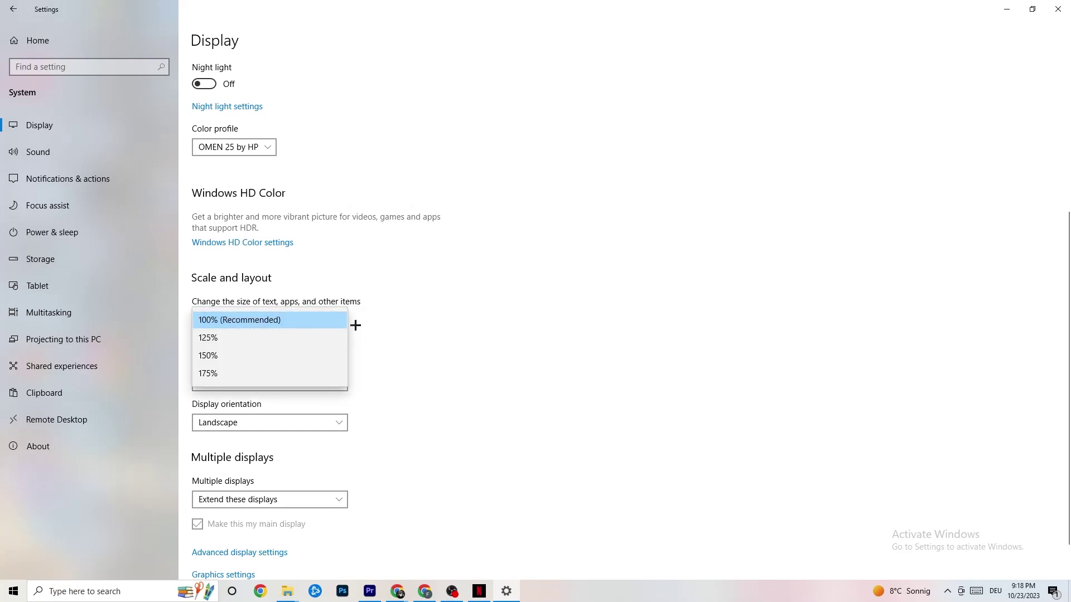
pyautogui.click(458, 274)
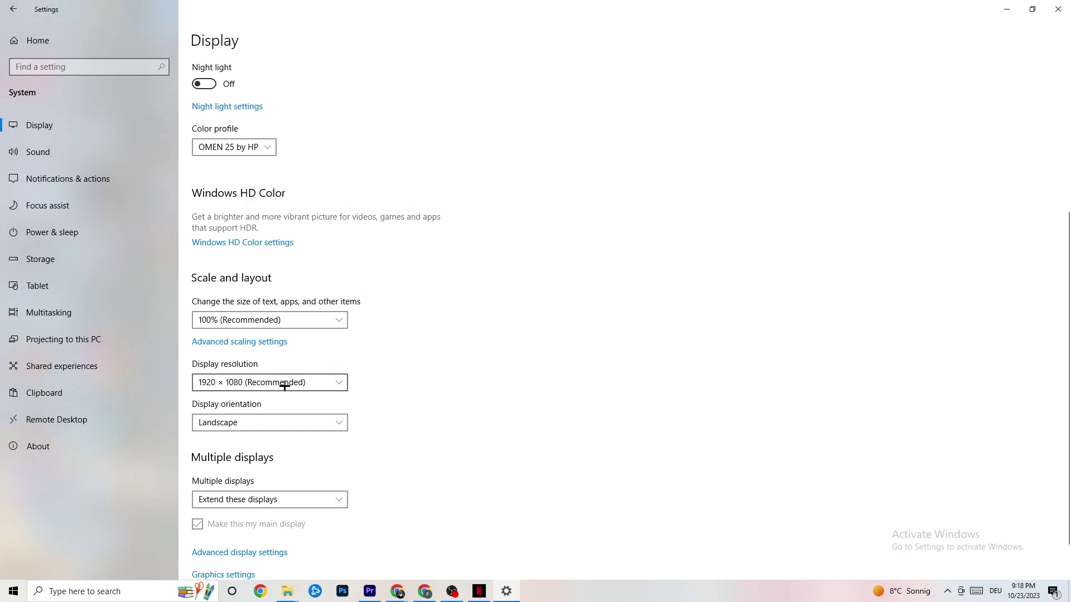
# Step: Review the available display resolutions without choosing a different one
pyautogui.click(346, 382)
pyautogui.click(467, 348)
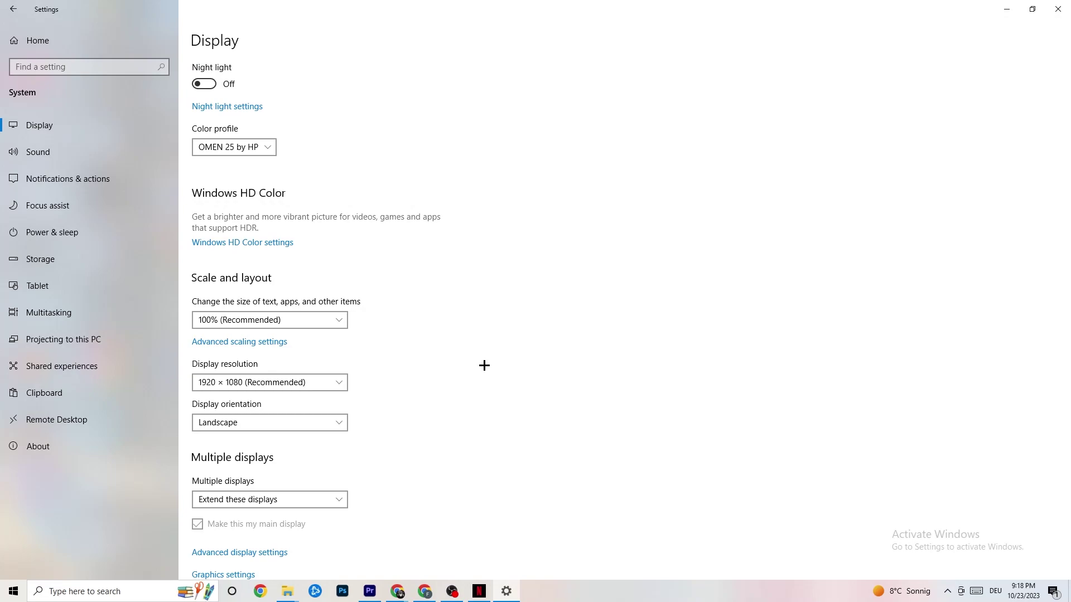
pyautogui.click(351, 382)
pyautogui.click(445, 359)
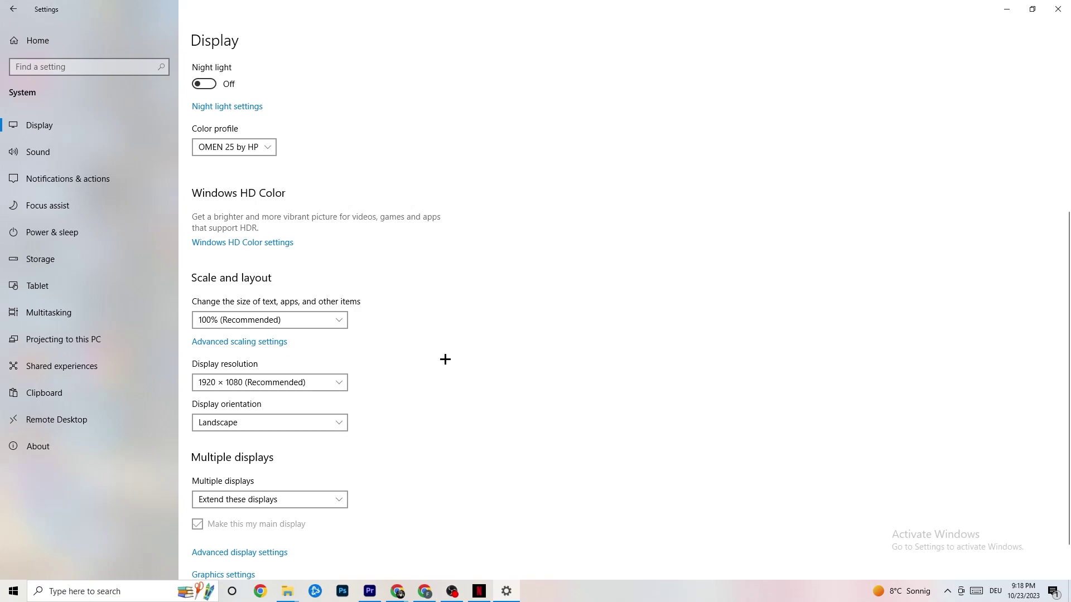
# Step: Open the Storage Sense configuration and review the recycle bin clean-up period and the run frequency options
pyautogui.click(69, 267)
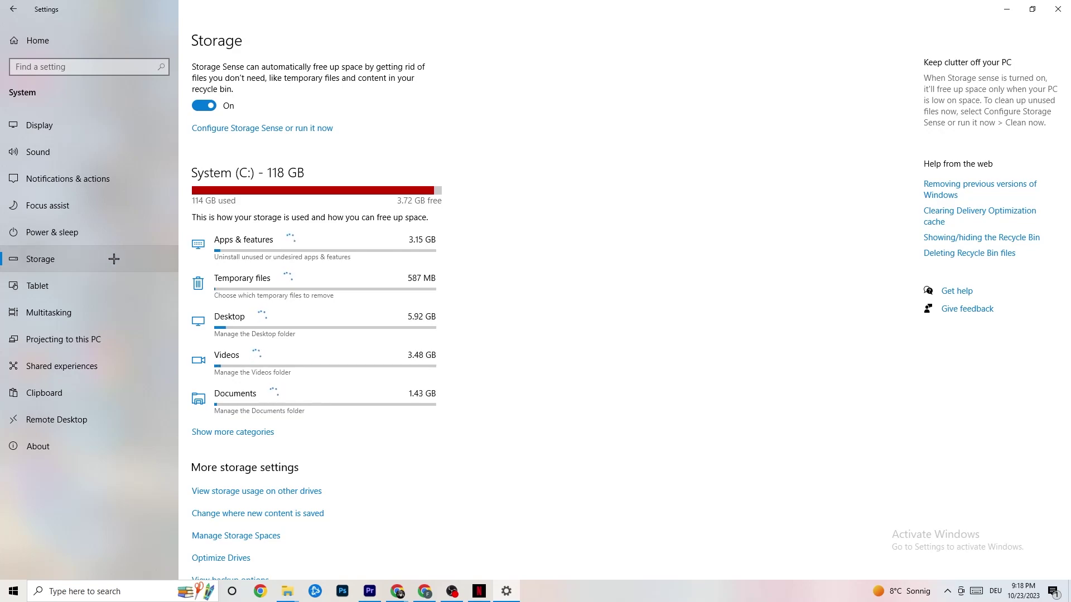
pyautogui.click(308, 129)
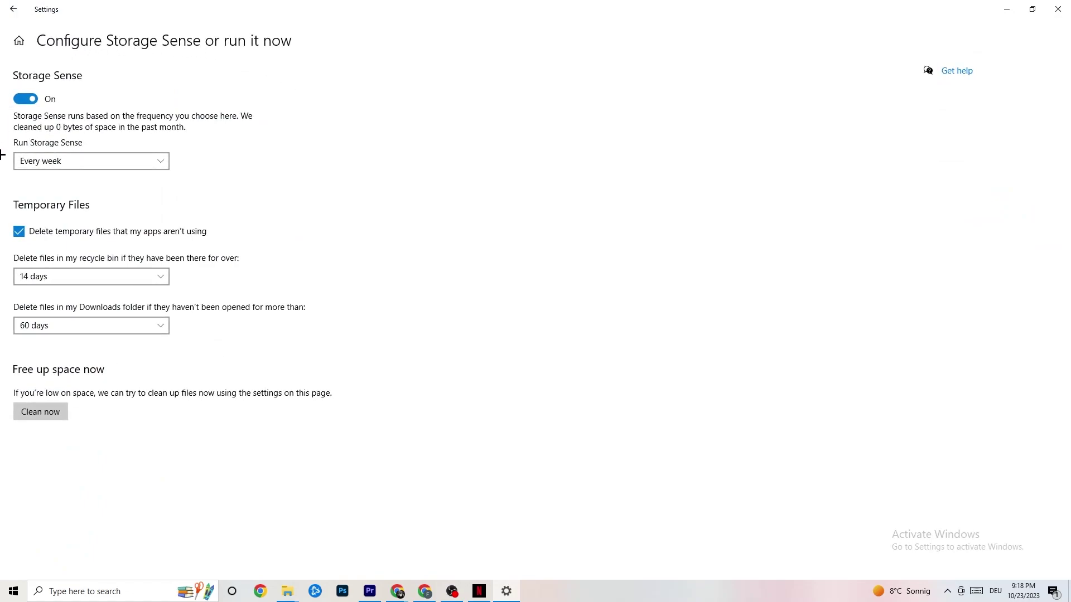
pyautogui.click(112, 275)
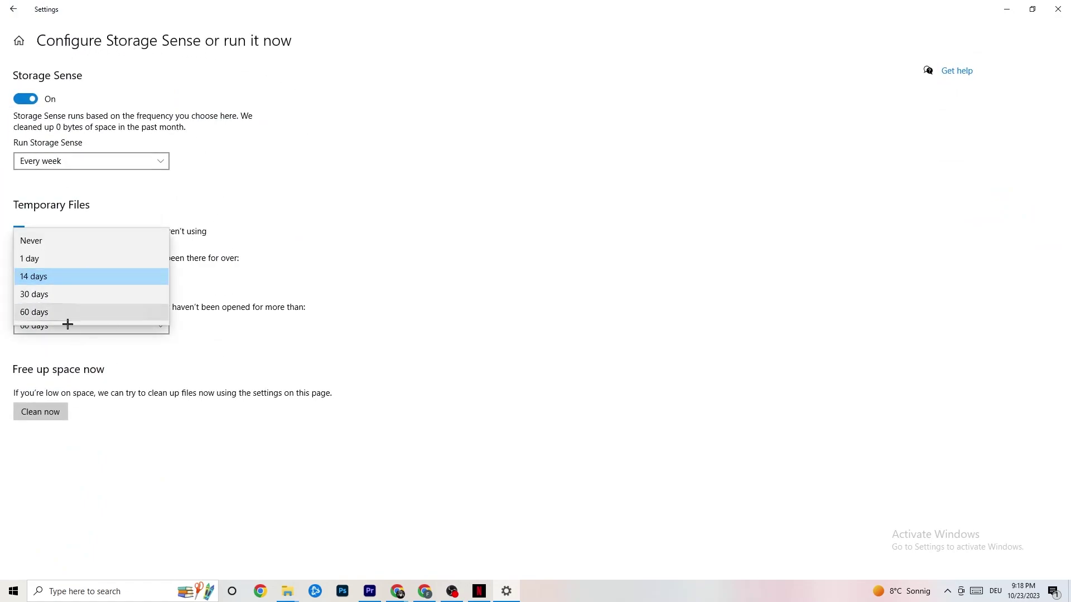
pyautogui.click(187, 220)
pyautogui.click(102, 165)
pyautogui.click(108, 160)
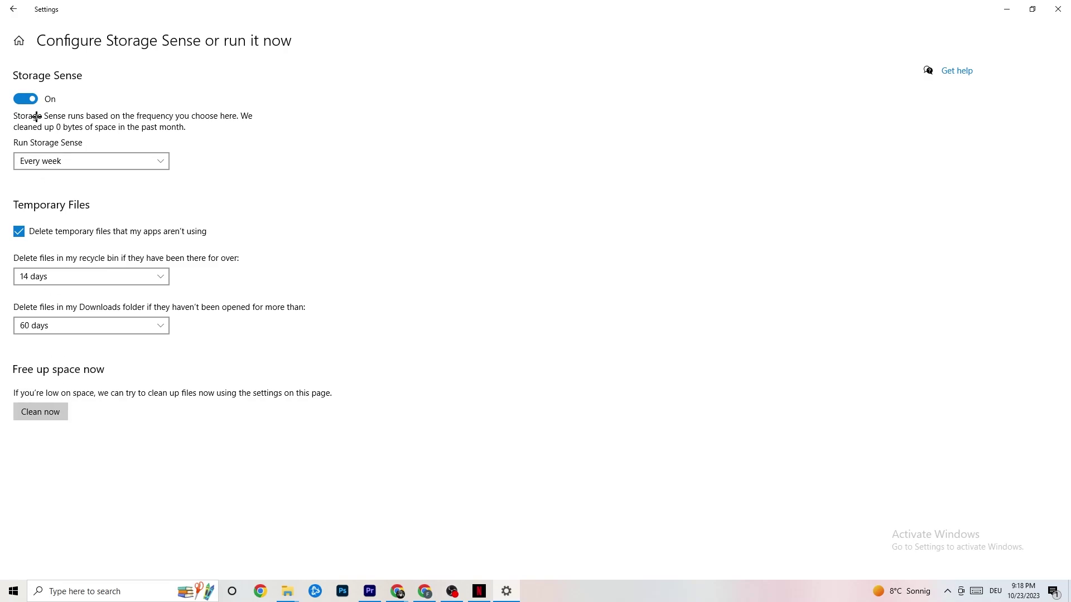
# Step: Open the additional power settings from Power & sleep, review the available power plans, and close Power Options
pyautogui.click(10, 5)
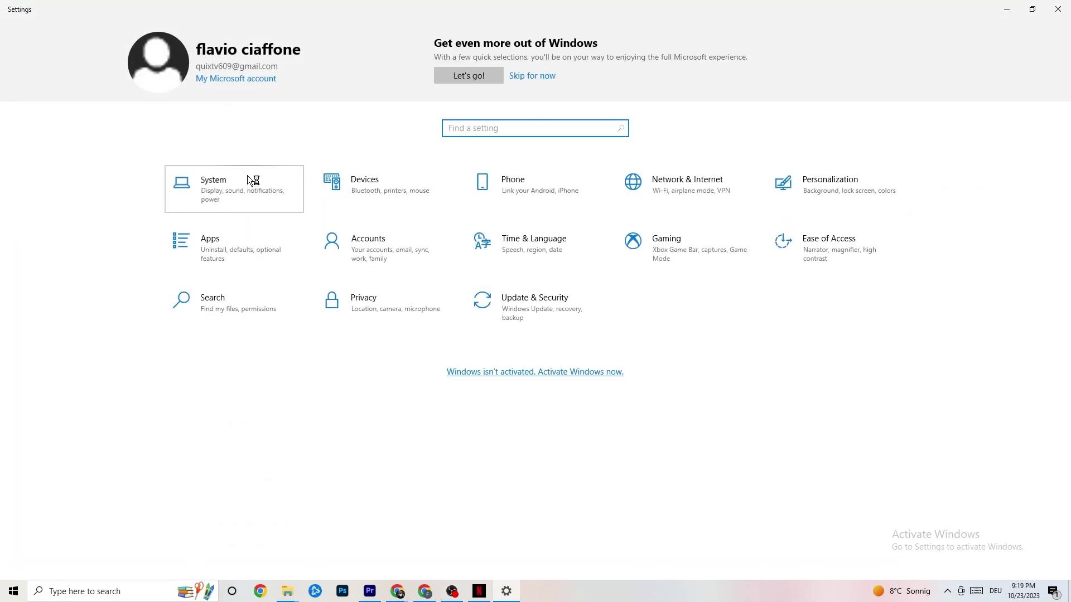
pyautogui.click(251, 179)
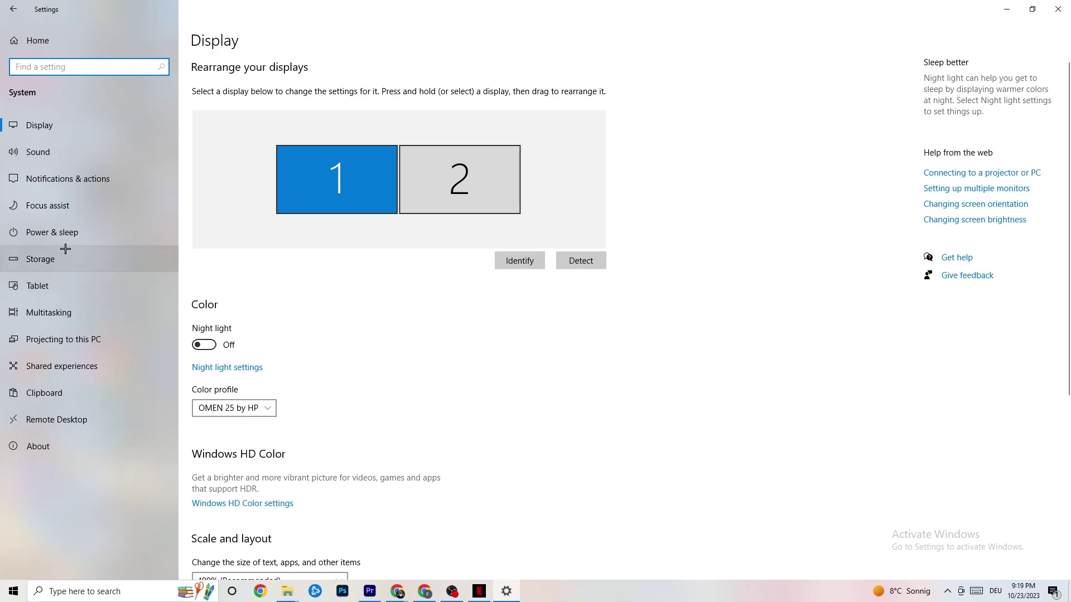
pyautogui.click(37, 229)
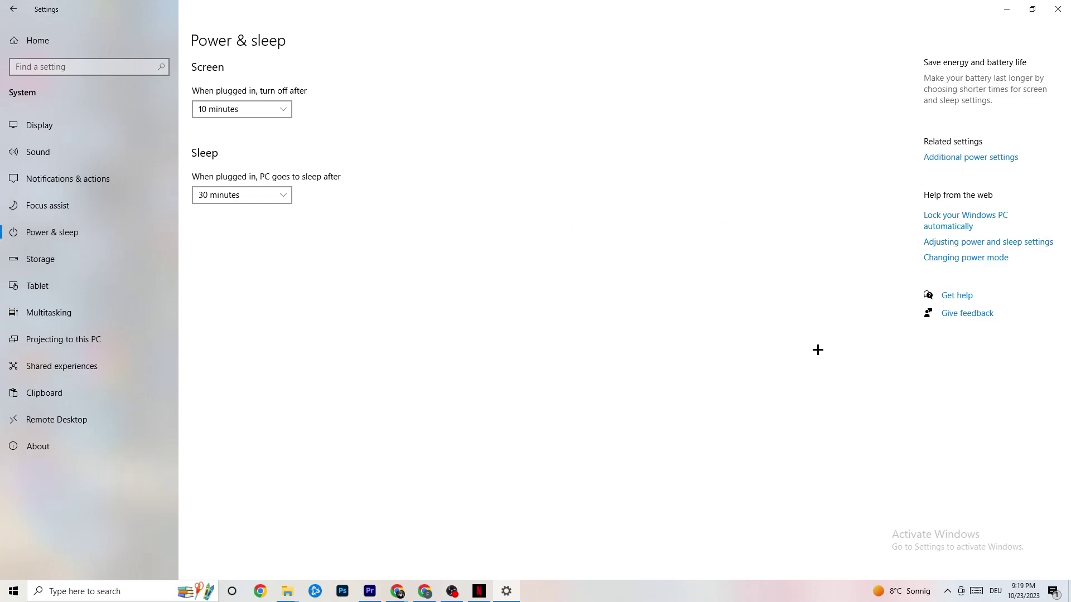
pyautogui.moveTo(430, 113); pyautogui.dragTo(587, 58)
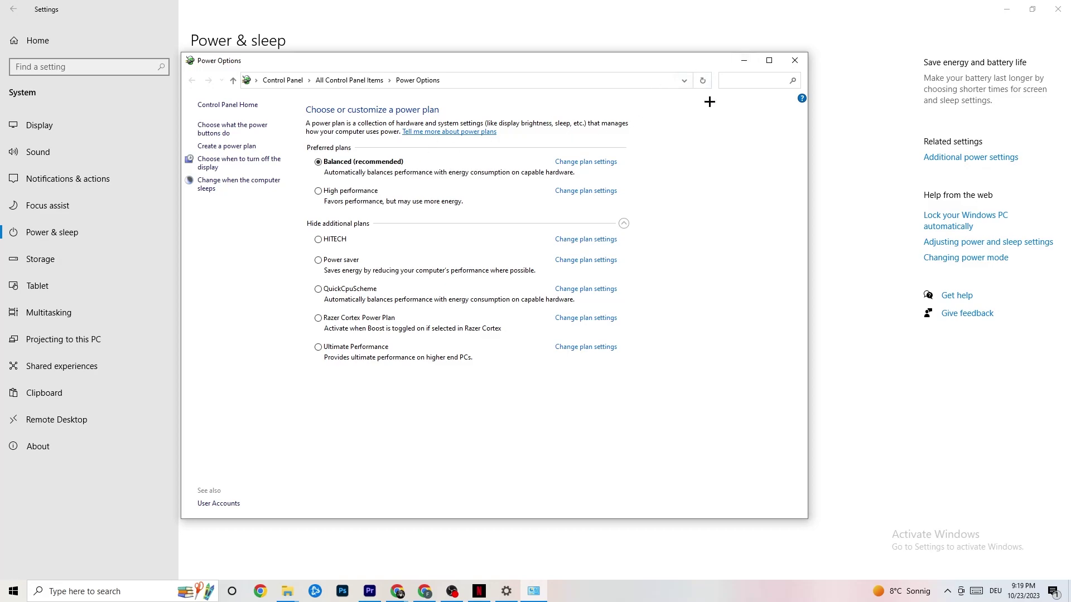
pyautogui.click(798, 64)
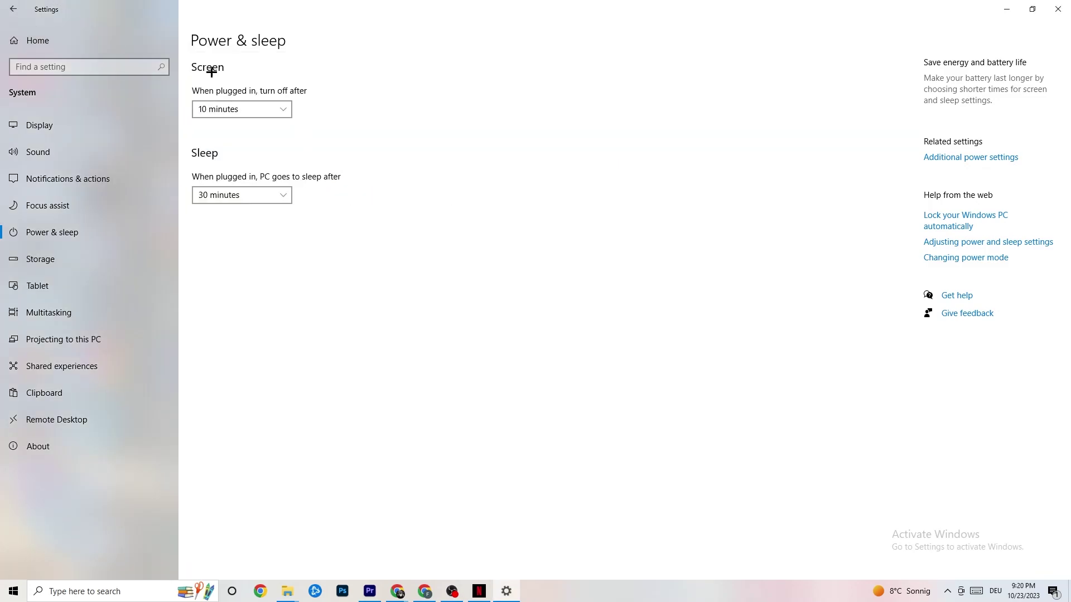
# Step: Open the Gaming settings and review the Xbox Game Bar switch and its keyboard shortcuts
pyautogui.click(18, 7)
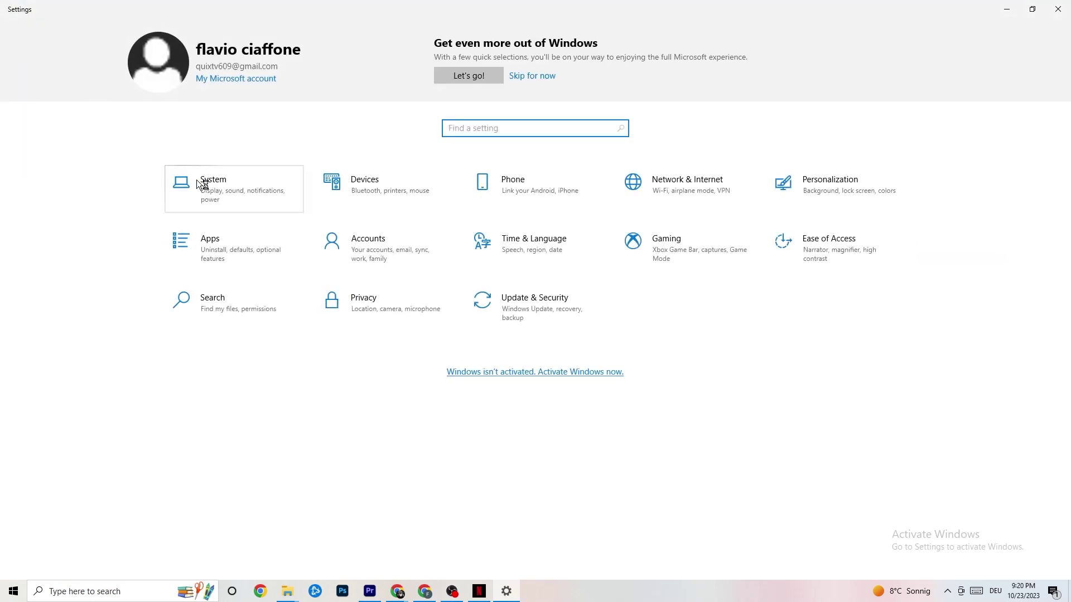
pyautogui.click(680, 261)
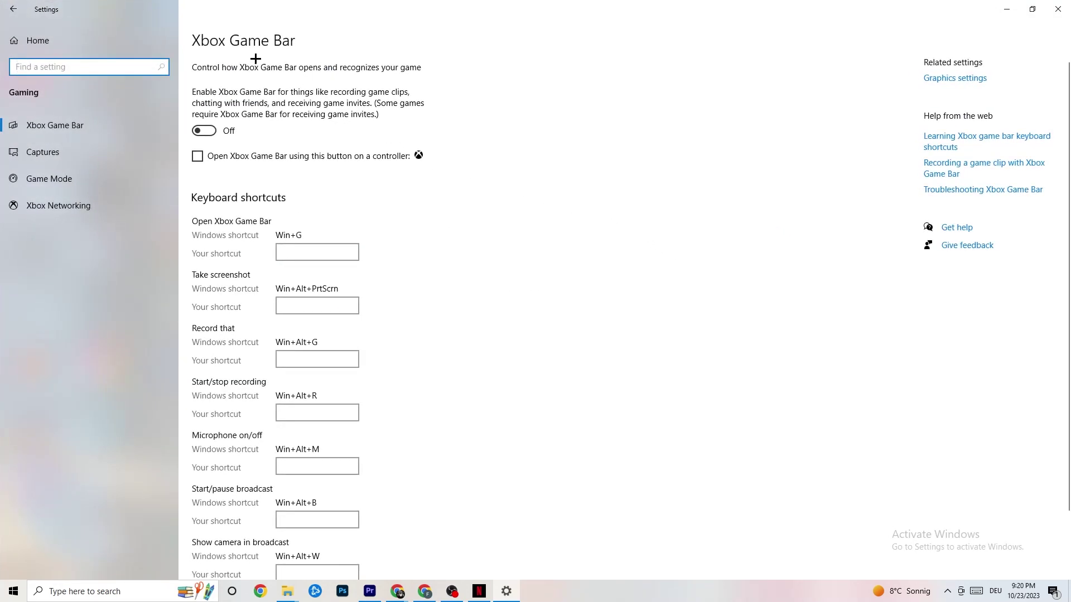
pyautogui.scroll(-2, 383, 258)
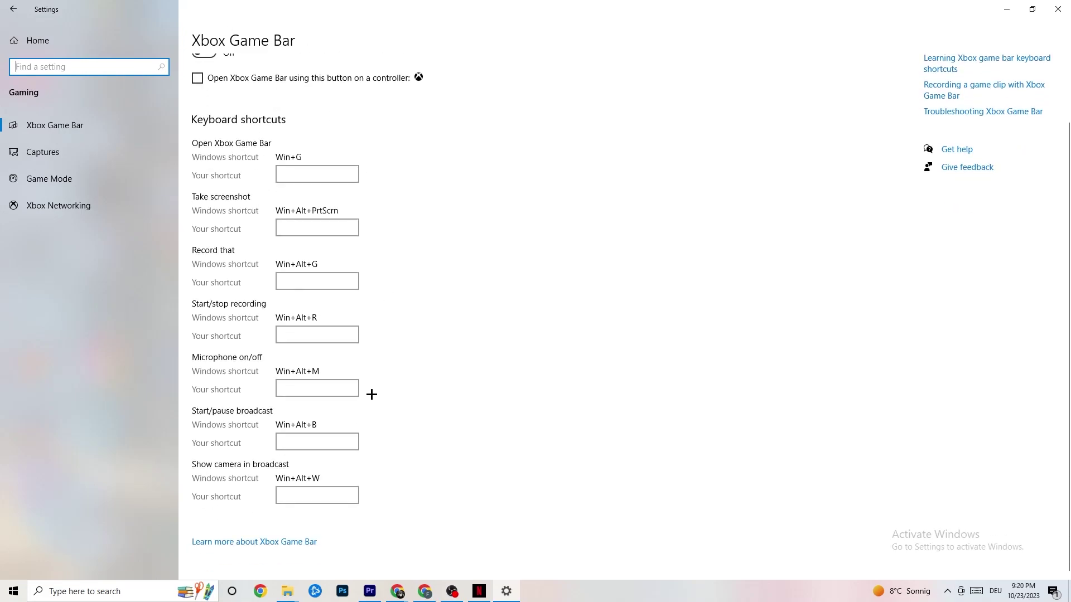
pyautogui.scroll(2, 370, 395)
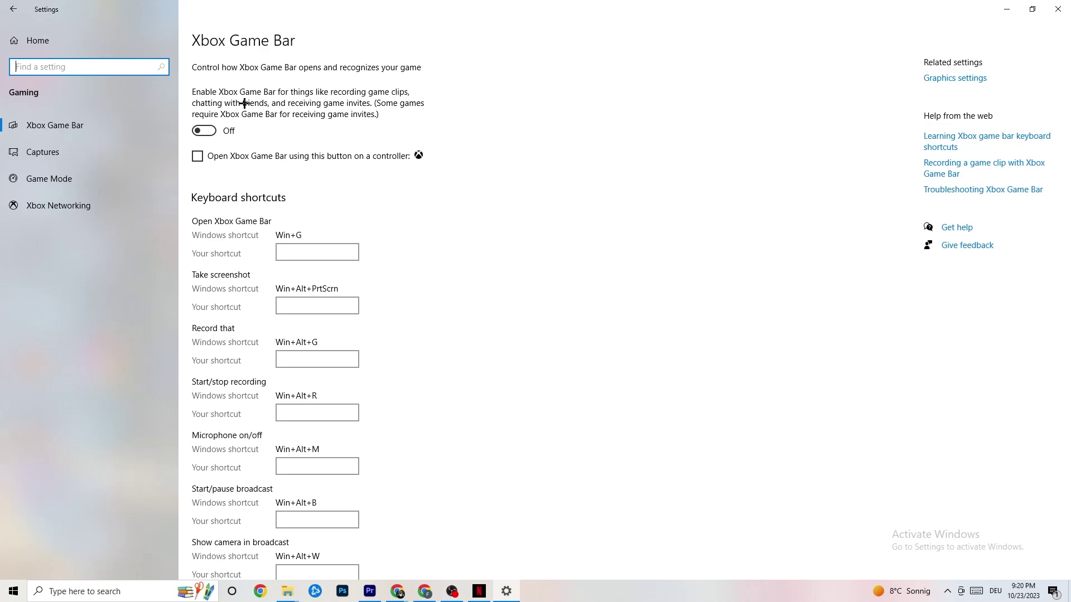
pyautogui.click(233, 129)
pyautogui.click(235, 132)
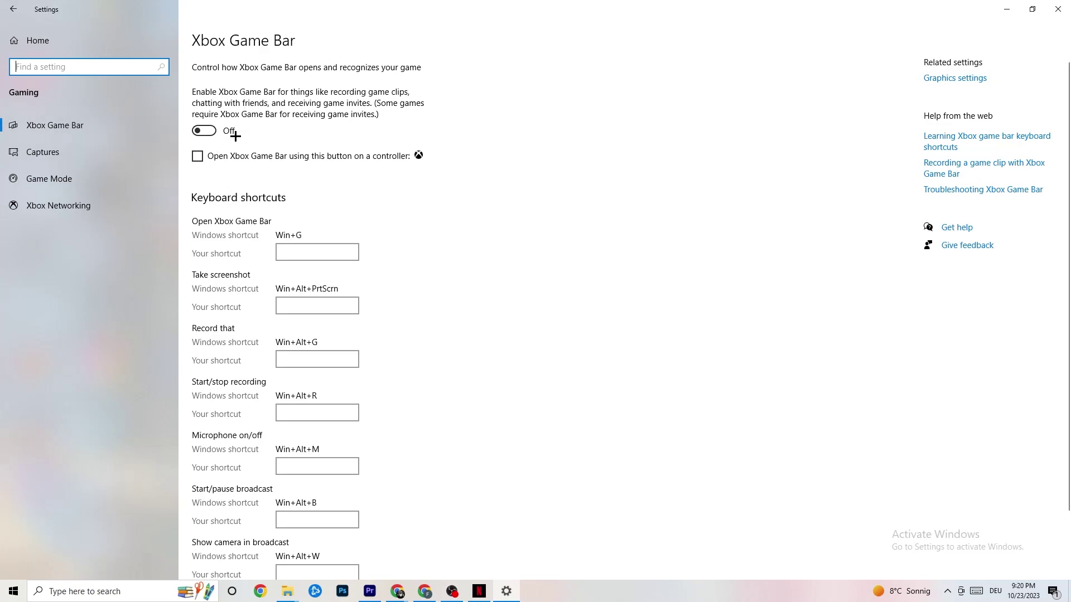
# Step: Review the background recording, audio and video options under Captures, plus the Game Mode setting
pyautogui.click(82, 147)
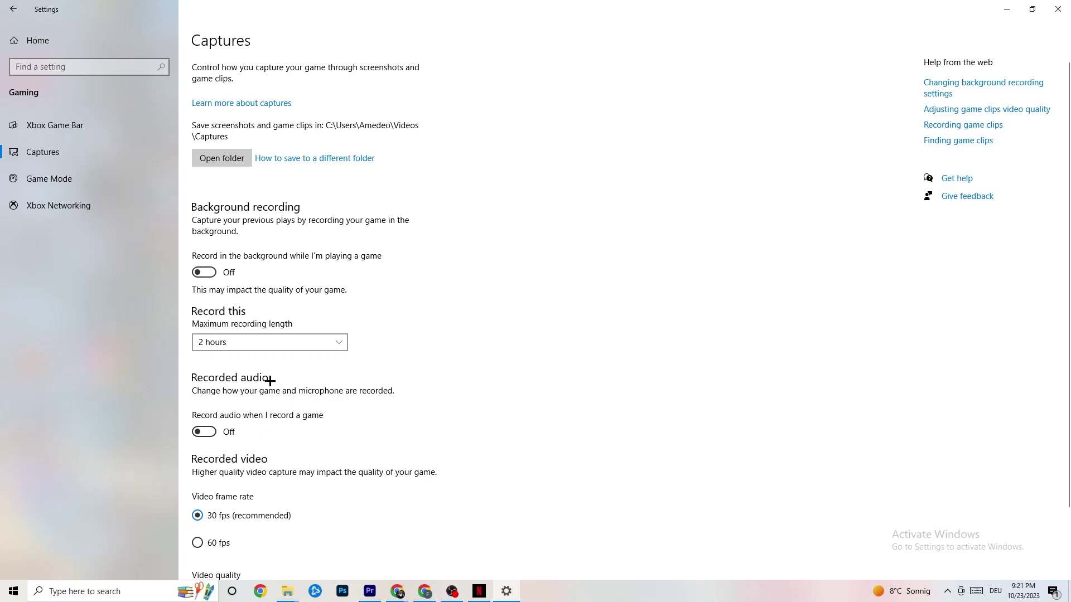
pyautogui.scroll(-3, 286, 387)
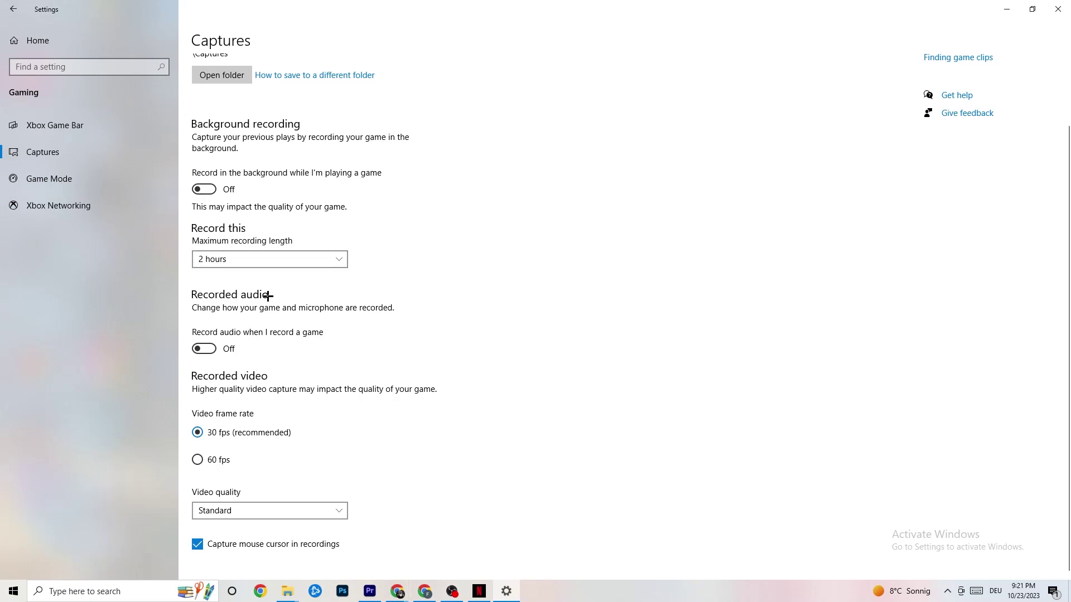
pyautogui.click(83, 184)
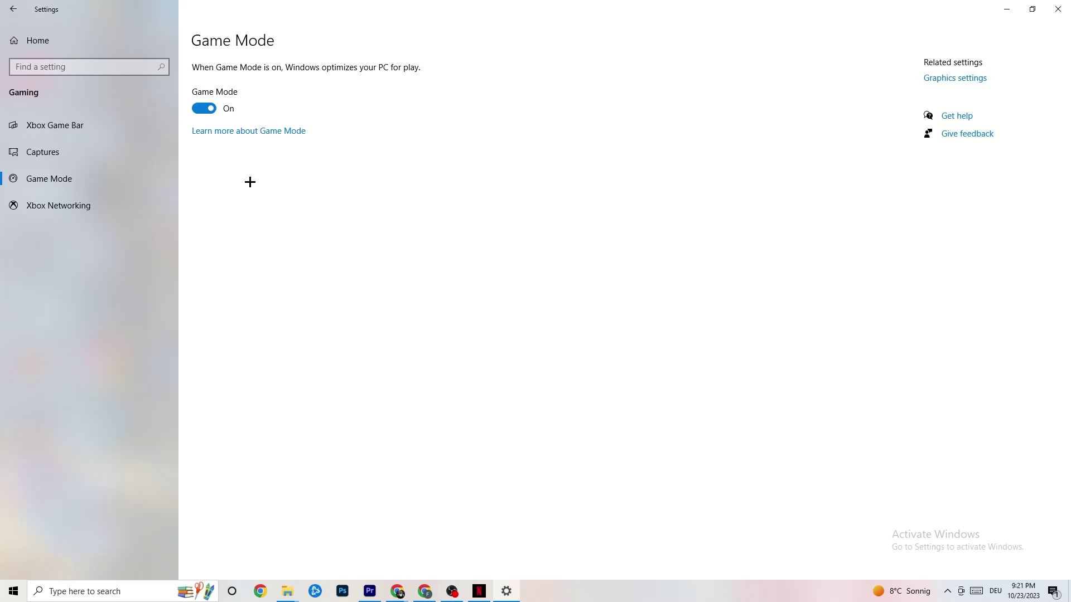
# Step: Review the Windows Update status and the Troubleshoot page under Update & Security, and close Settings
pyautogui.click(17, 9)
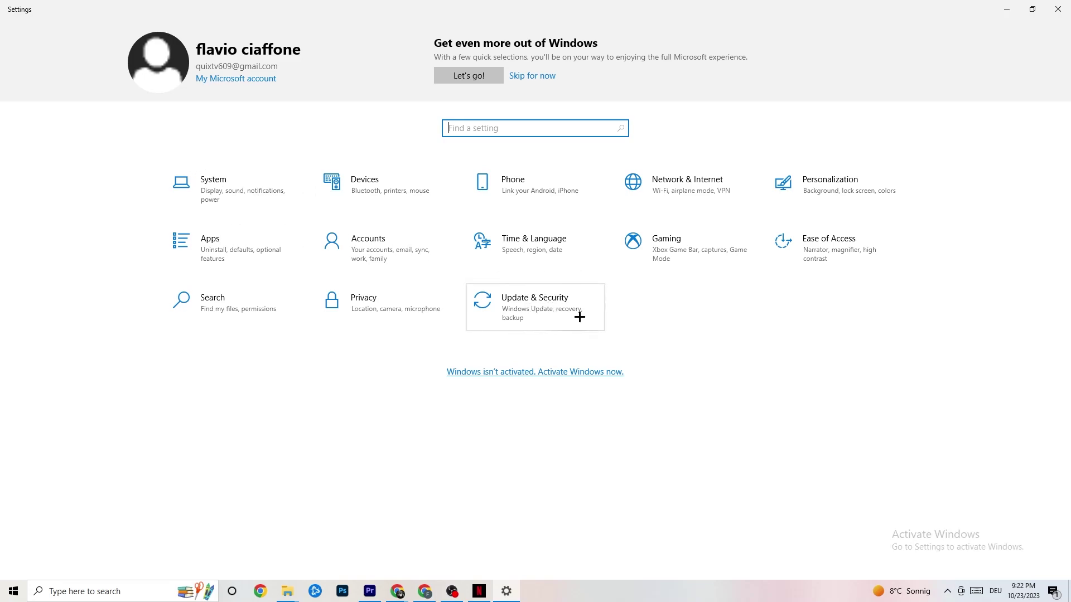
pyautogui.click(554, 316)
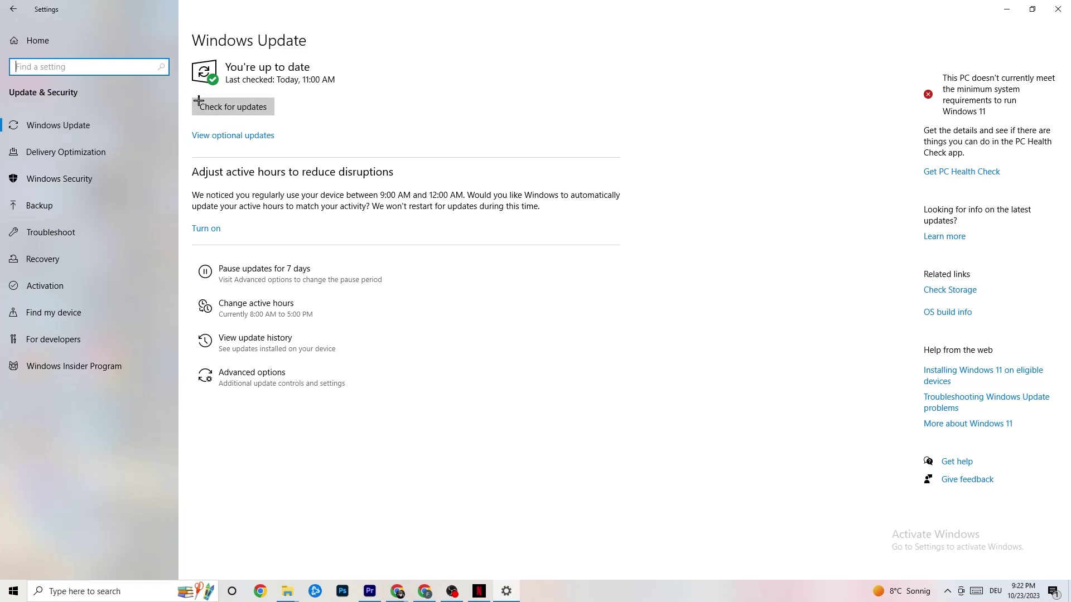
pyautogui.click(321, 82)
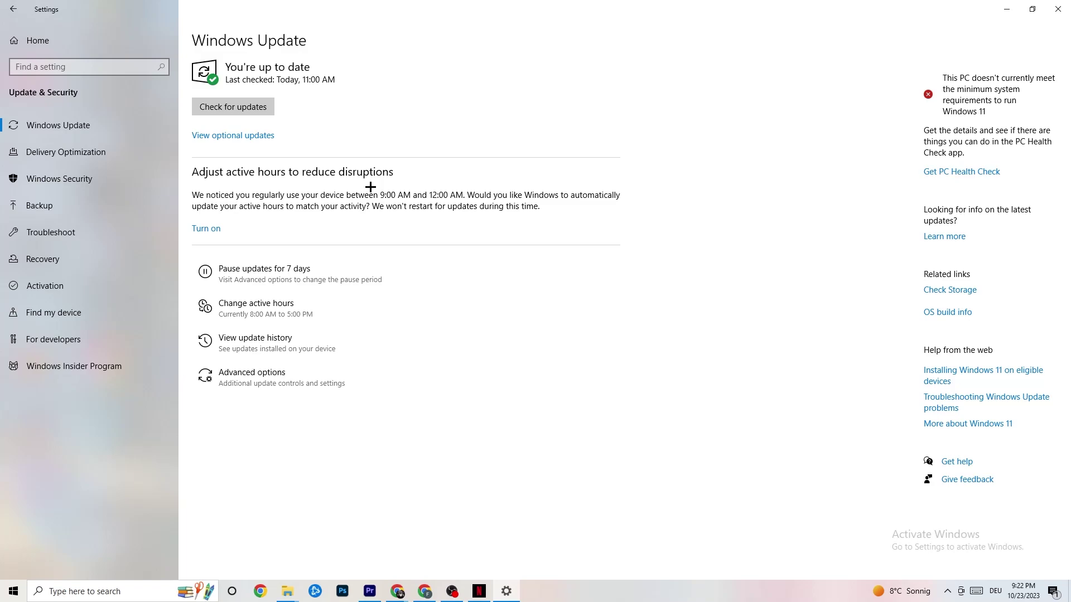
pyautogui.click(92, 234)
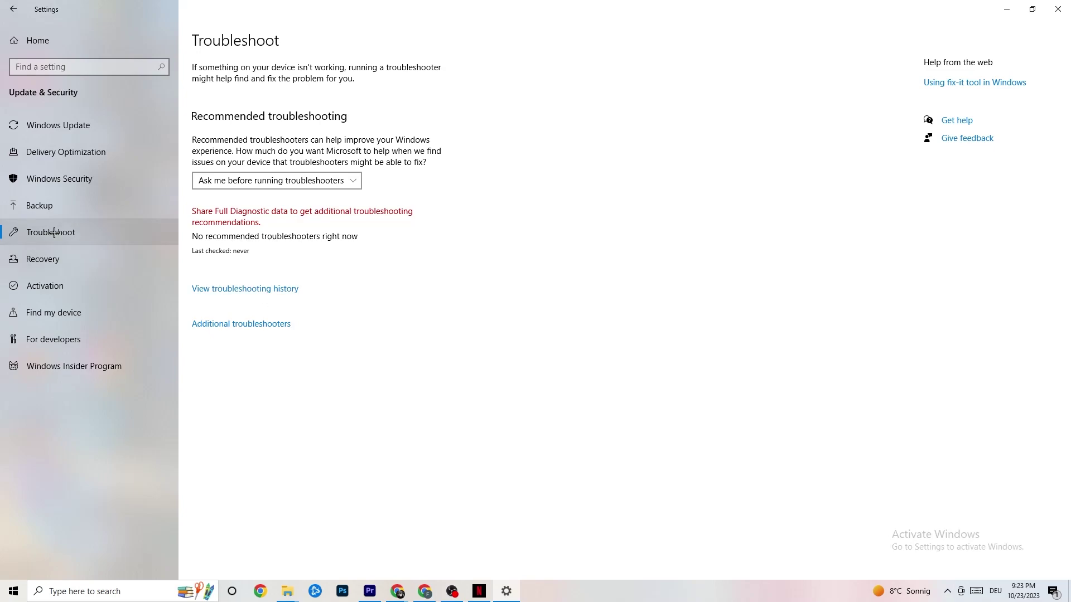
pyautogui.click(1046, 3)
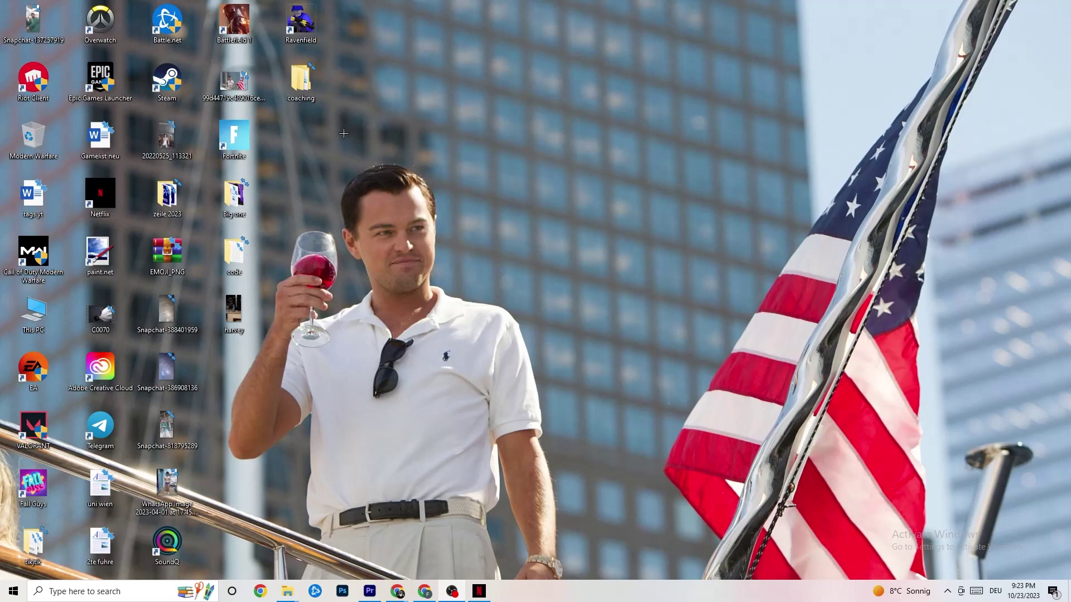
# Step: Move the Steam shortcut to an empty area of the desktop and check its available launch options
pyautogui.moveTo(596, 204); pyautogui.dragTo(580, 215)
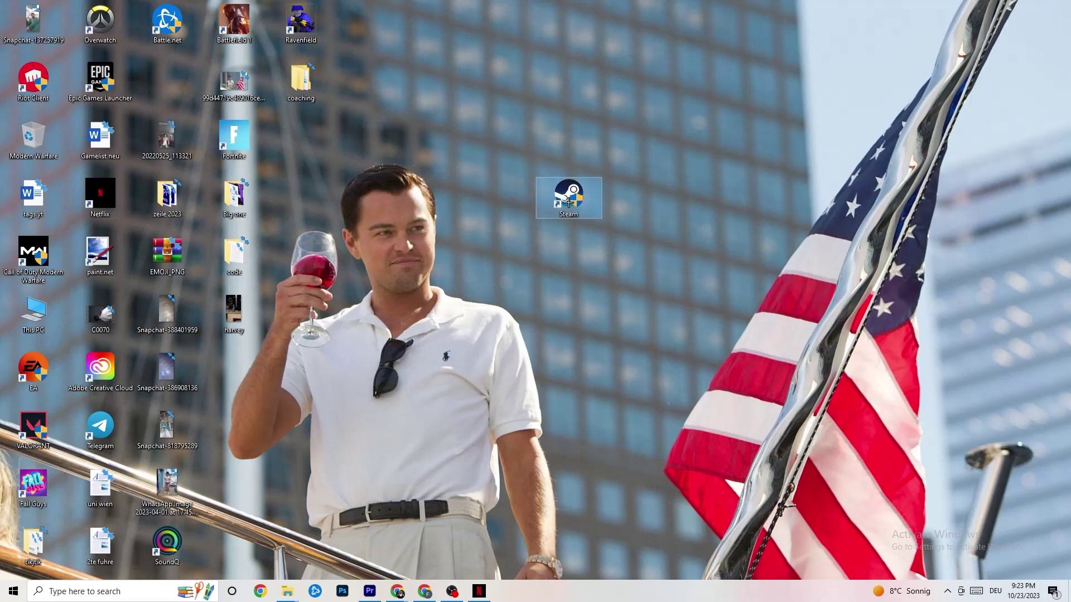
pyautogui.rightClick(568, 203)
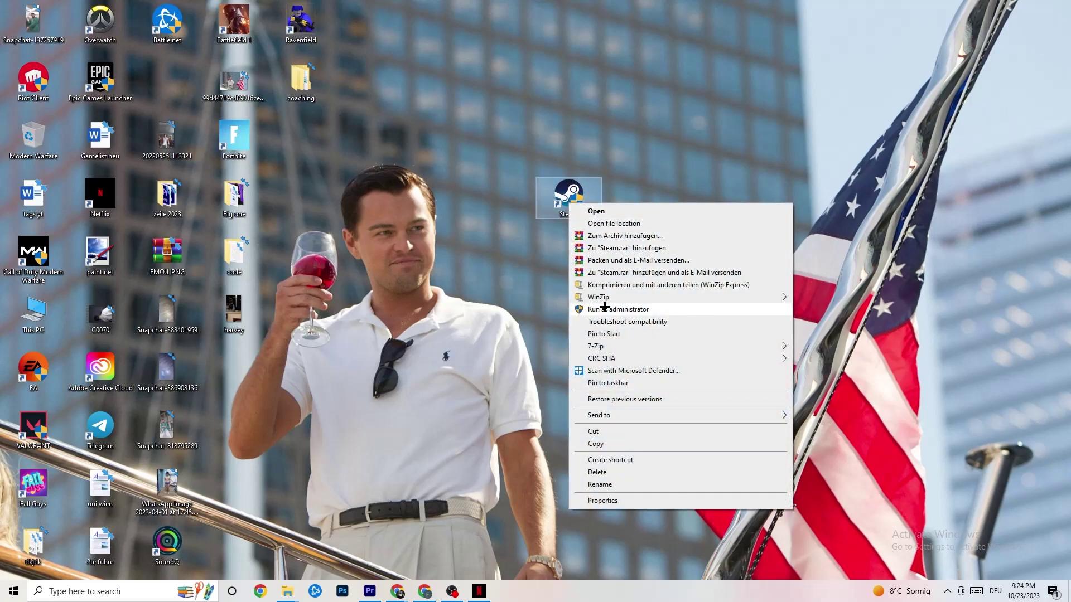
pyautogui.click(463, 280)
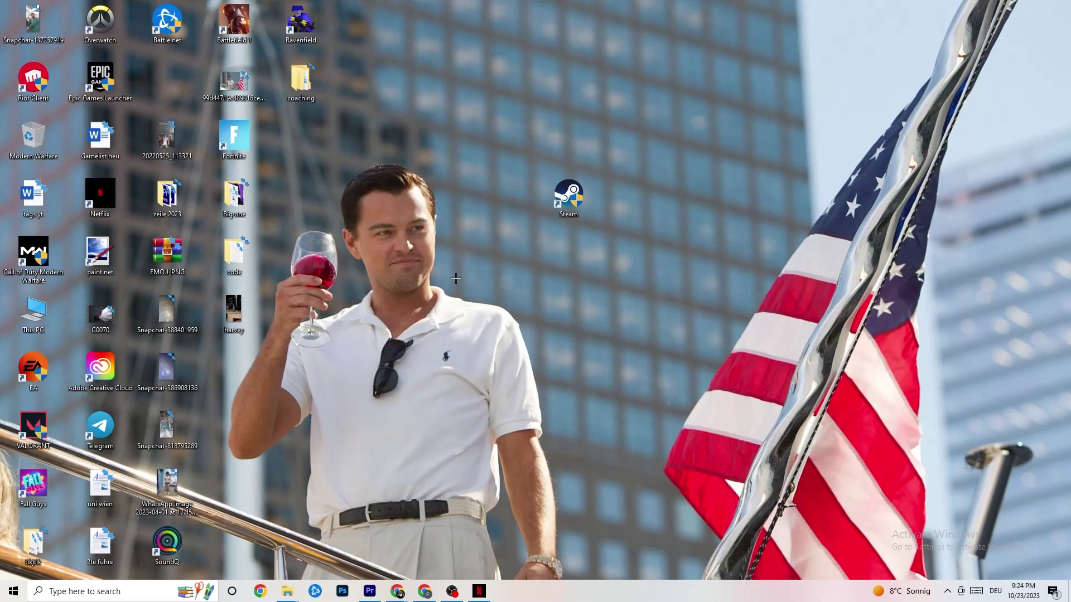
pyautogui.moveTo(552, 196); pyautogui.dragTo(485, 197)
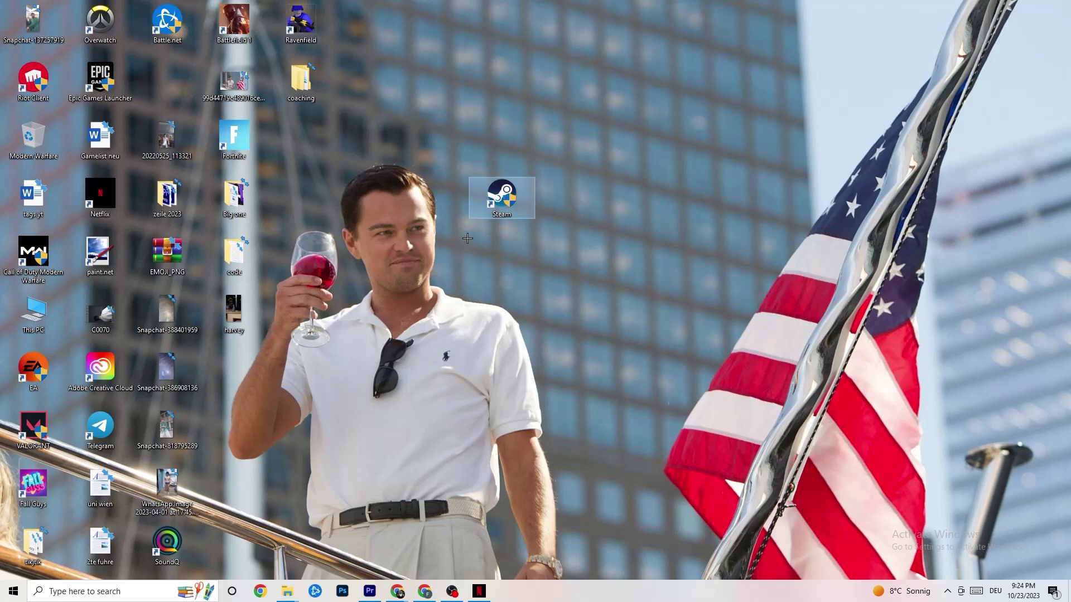
# Step: Open the Steam shortcut's properties, review its compatibility mode and run-as-administrator settings, and close the dialog
pyautogui.rightClick(493, 202)
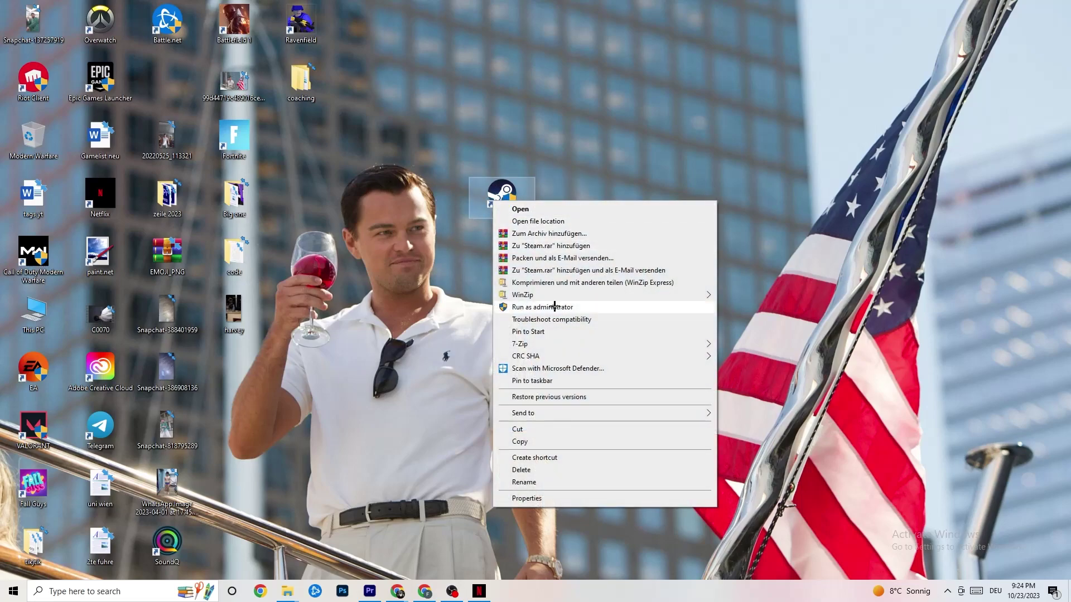
pyautogui.click(547, 498)
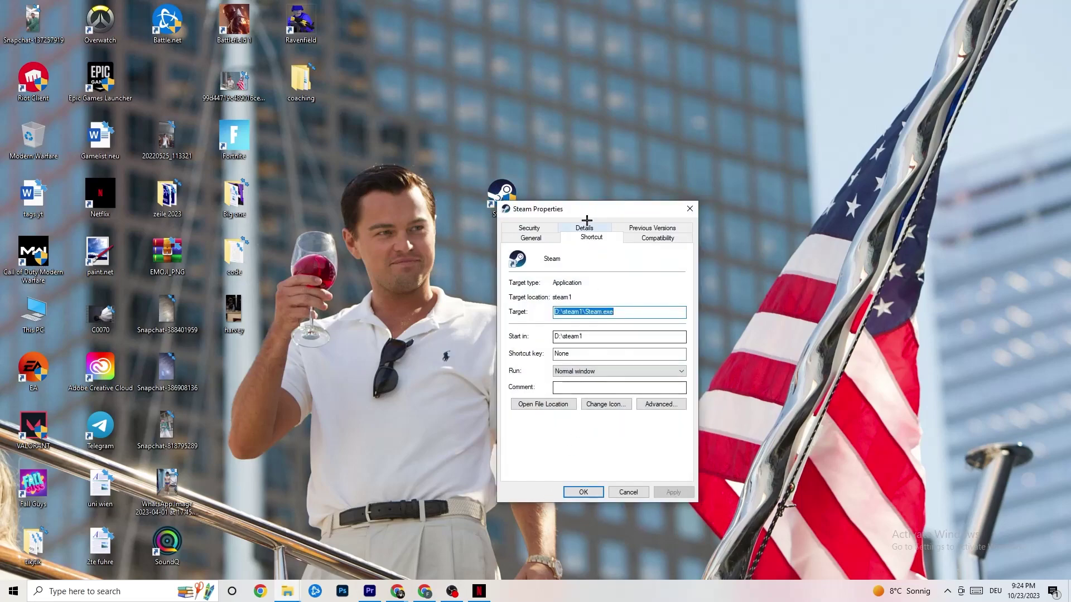
pyautogui.moveTo(582, 209); pyautogui.dragTo(428, 56)
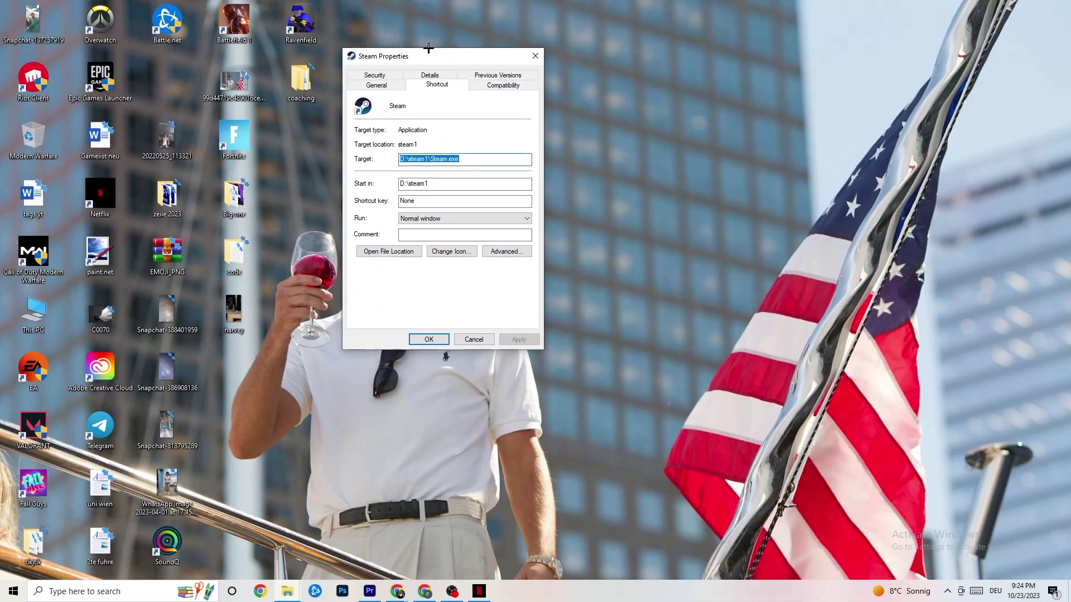
pyautogui.click(491, 85)
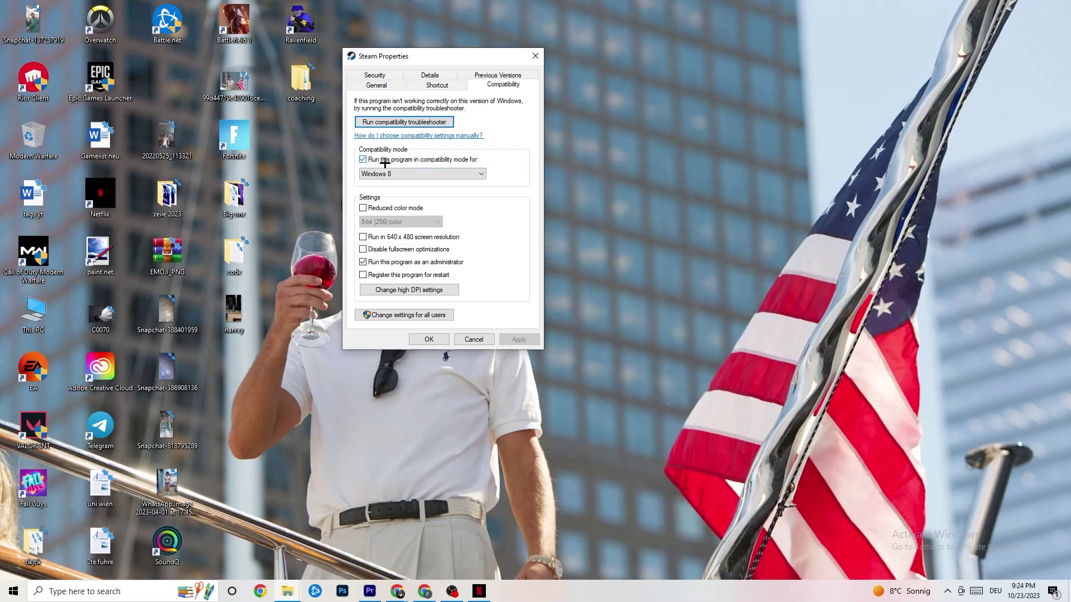
pyautogui.click(460, 173)
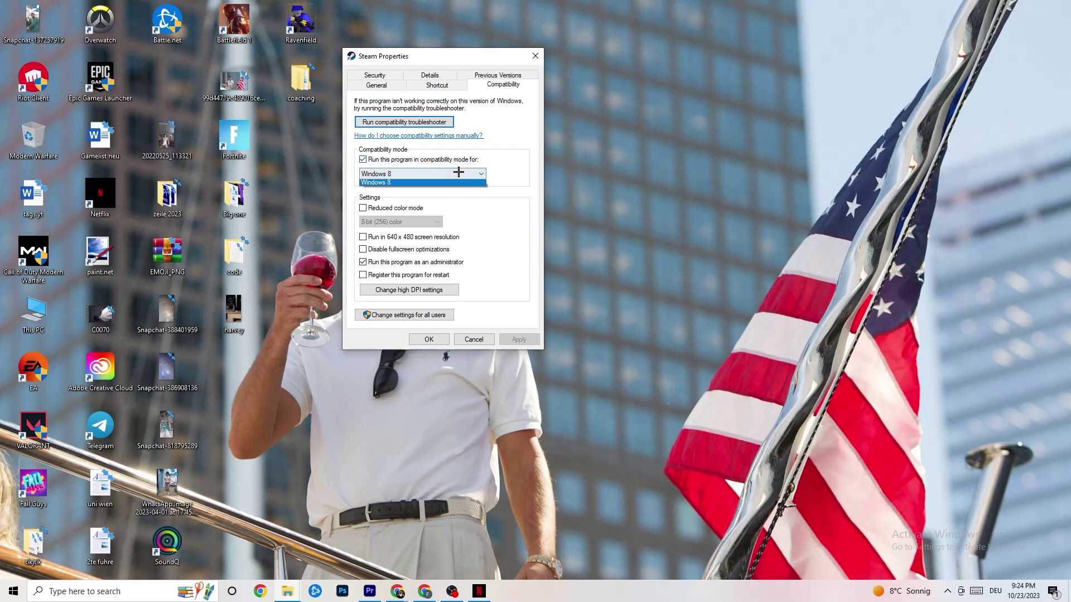
pyautogui.click(485, 160)
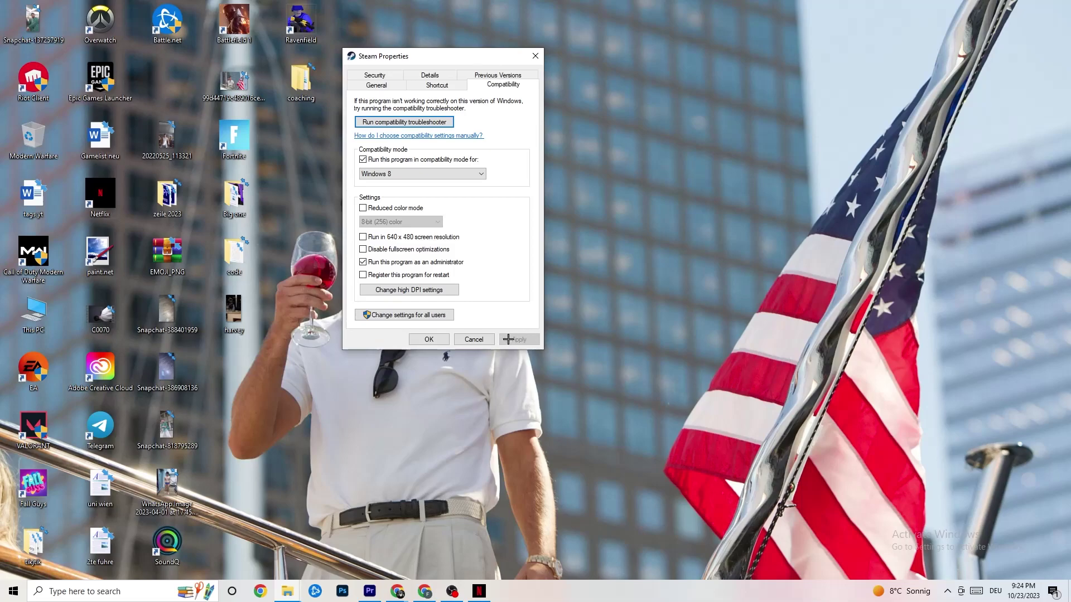
pyautogui.click(430, 339)
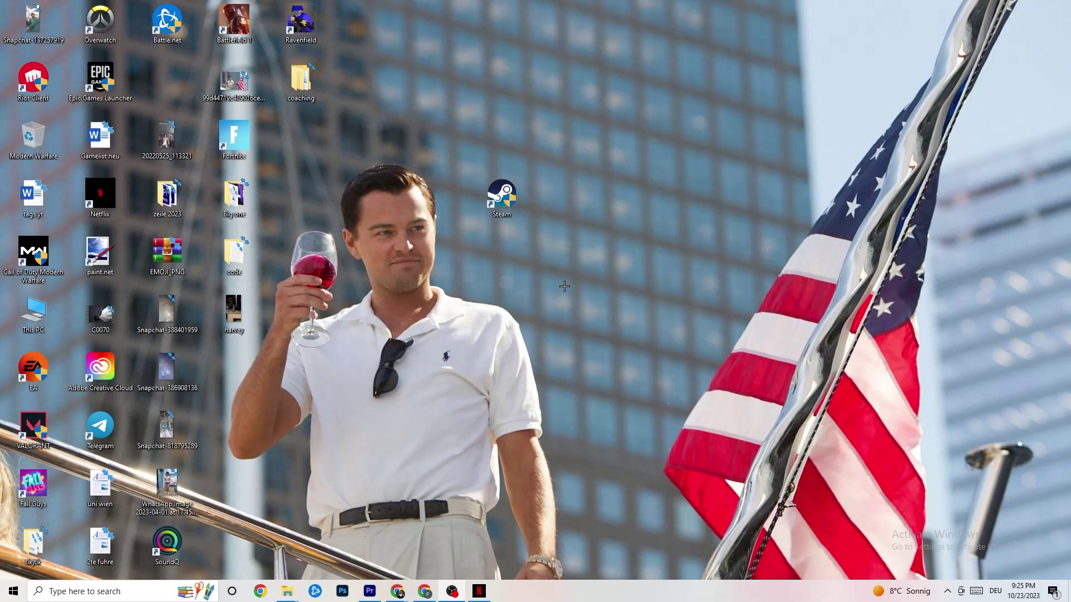
pyautogui.rightClick(517, 211)
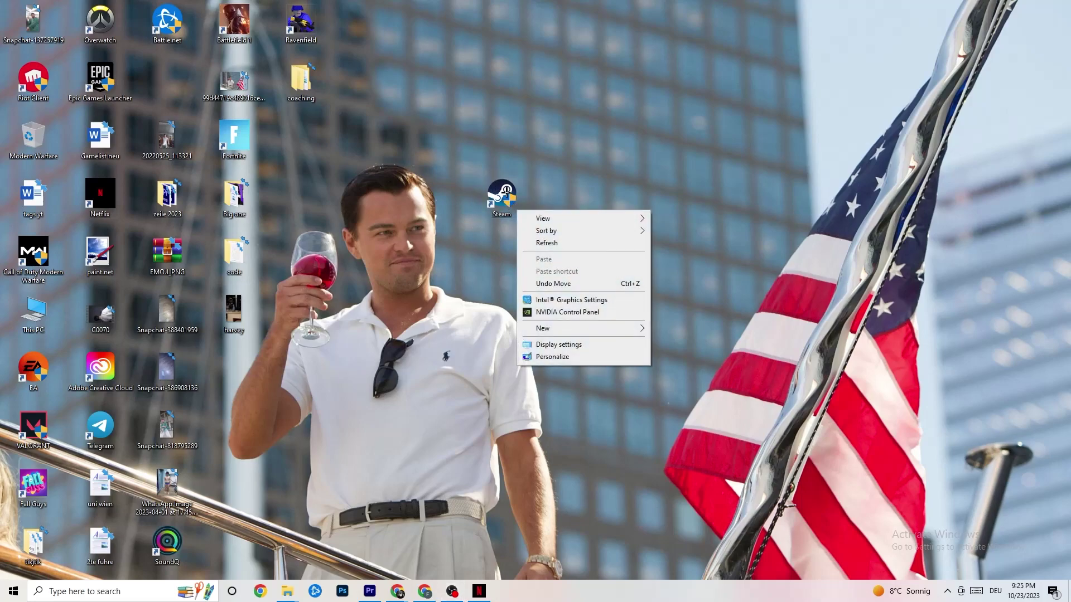
pyautogui.rightClick(534, 110)
pyautogui.click(423, 53)
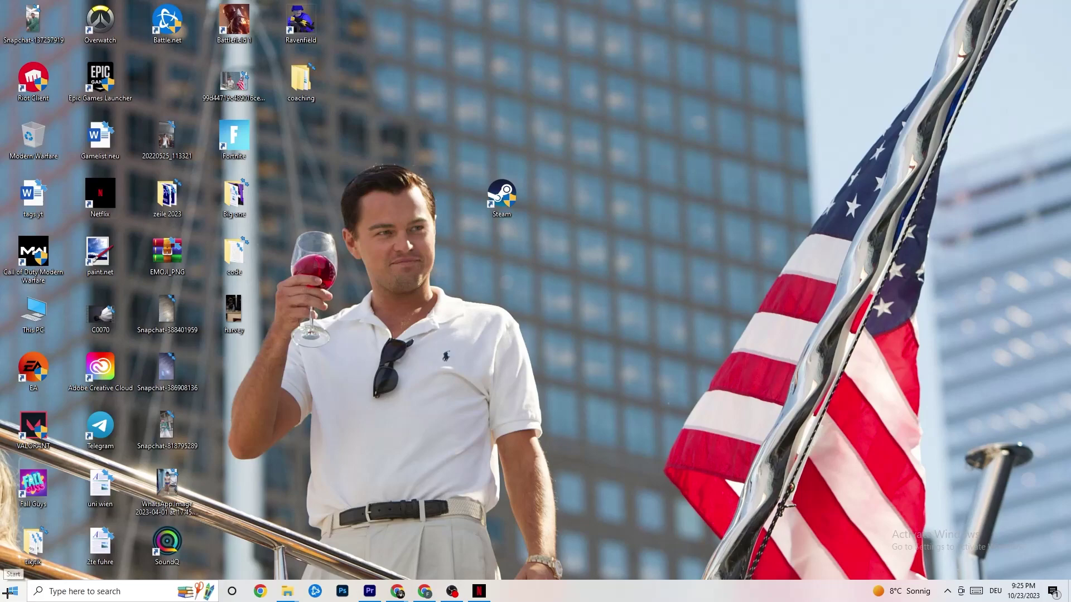
pyautogui.click(500, 192)
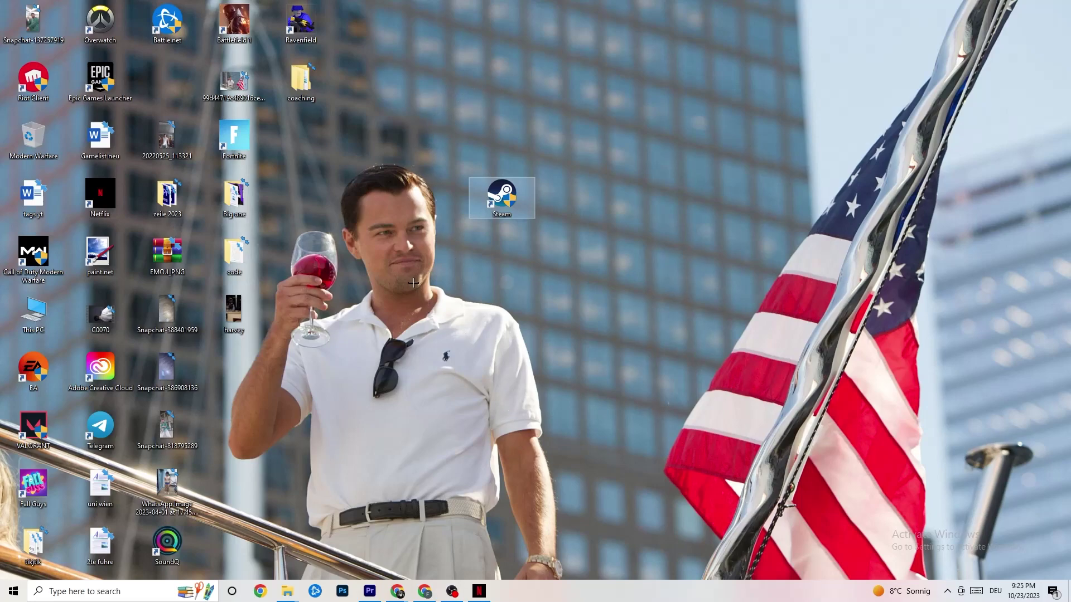
# Step: Open Task Manager in a maximized window and review the running processes and the actions available for Windows Explorer
pyautogui.rightClick(594, 599)
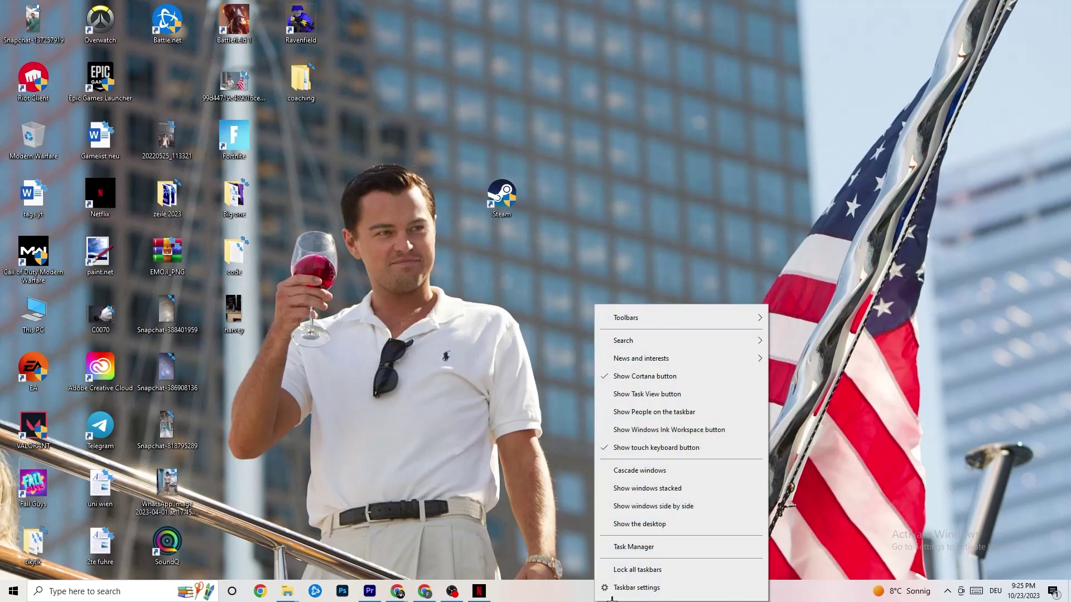
pyautogui.click(650, 548)
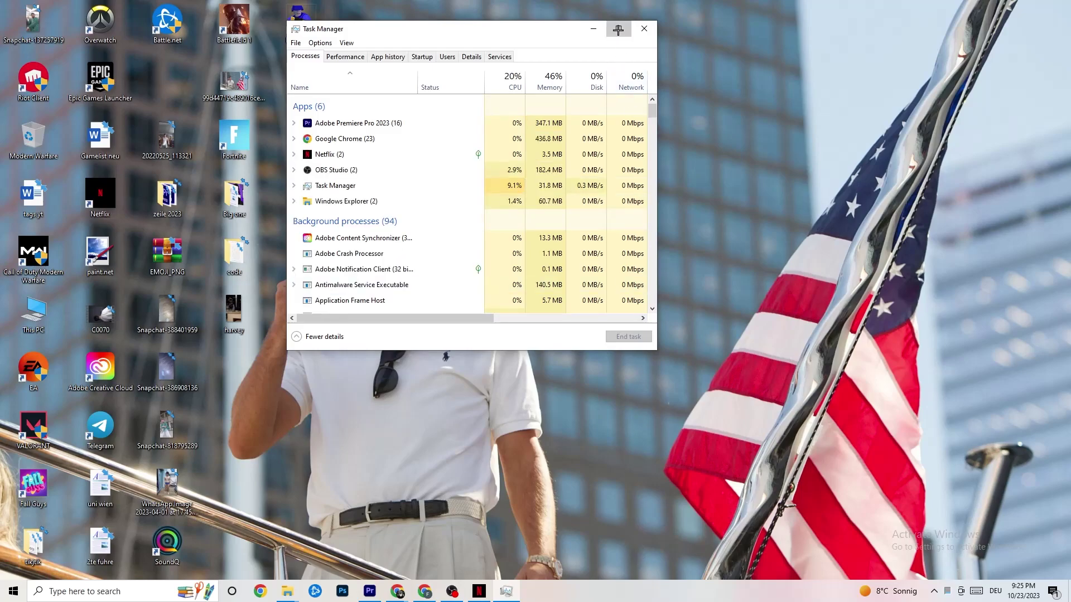
pyautogui.click(617, 26)
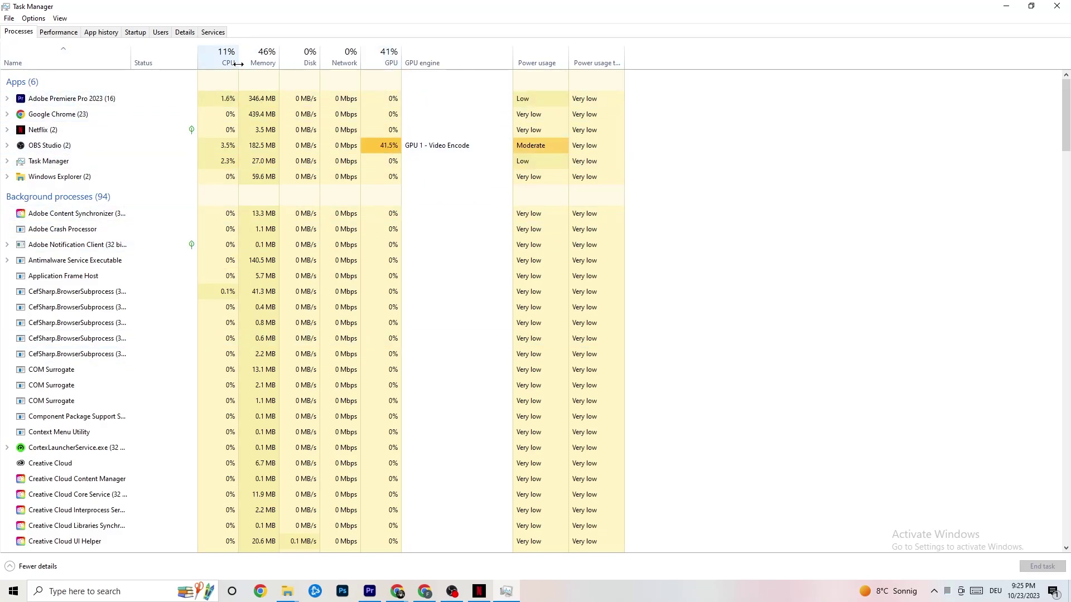
pyautogui.rightClick(70, 178)
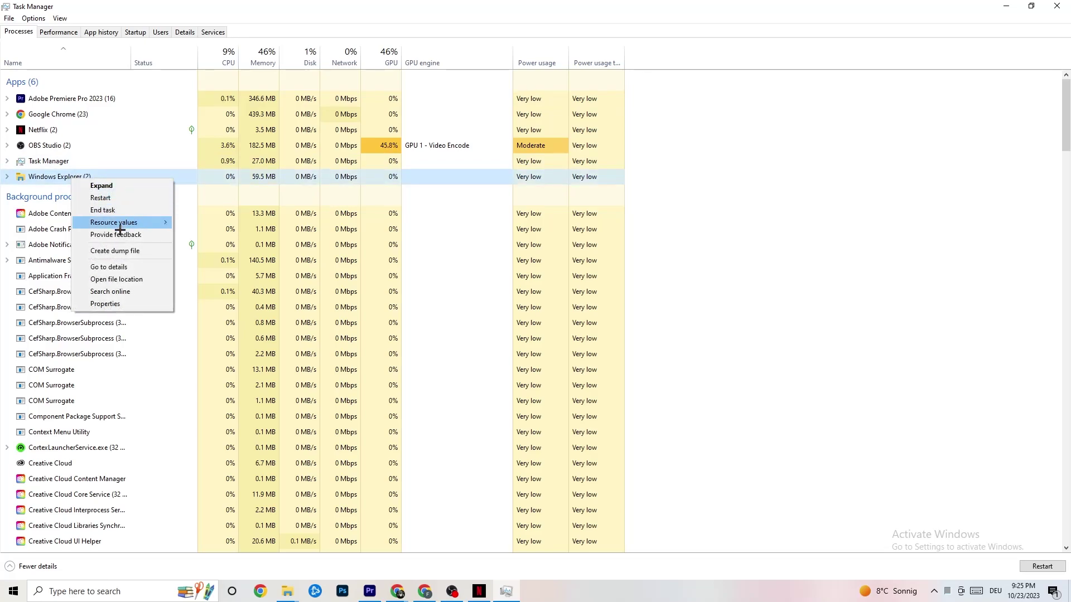
pyautogui.click(805, 152)
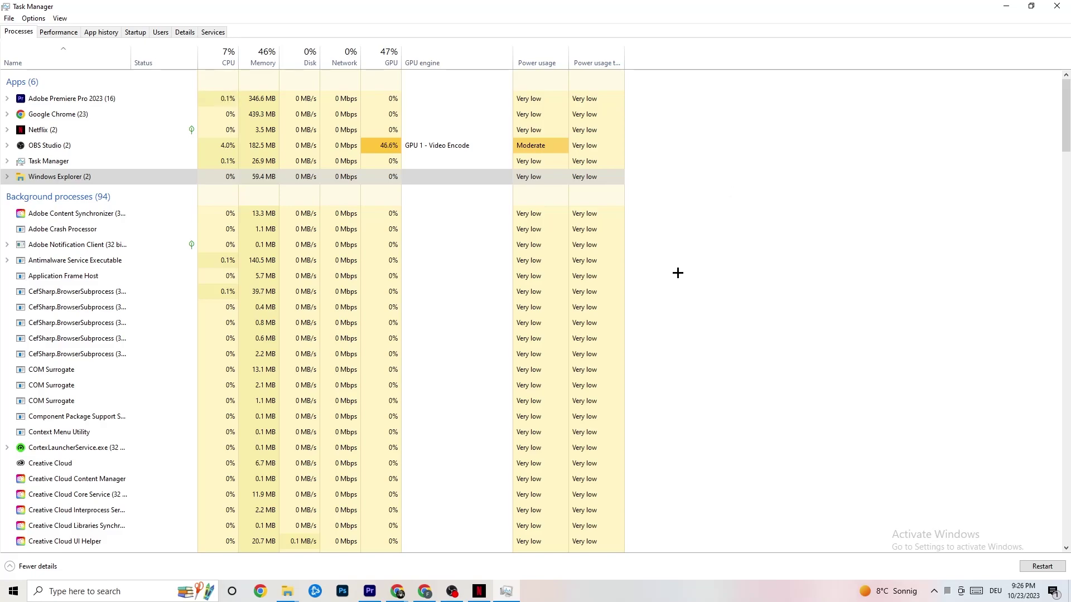
# Step: Review the startup programs in Task Manager and the actions available for the Pivot Software support application
pyautogui.click(136, 32)
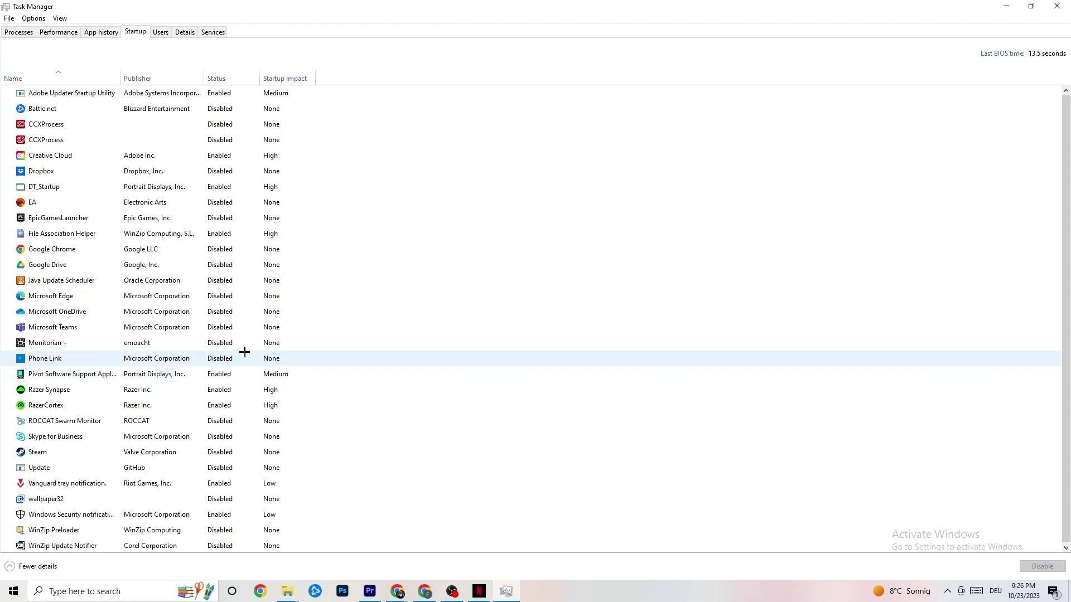
pyautogui.rightClick(216, 375)
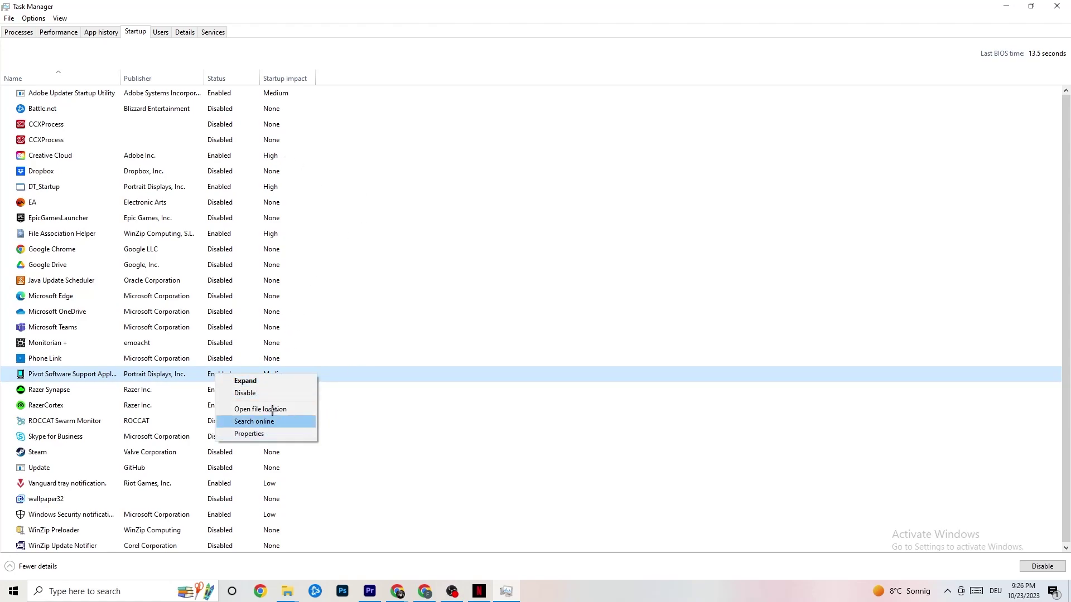
pyautogui.click(185, 32)
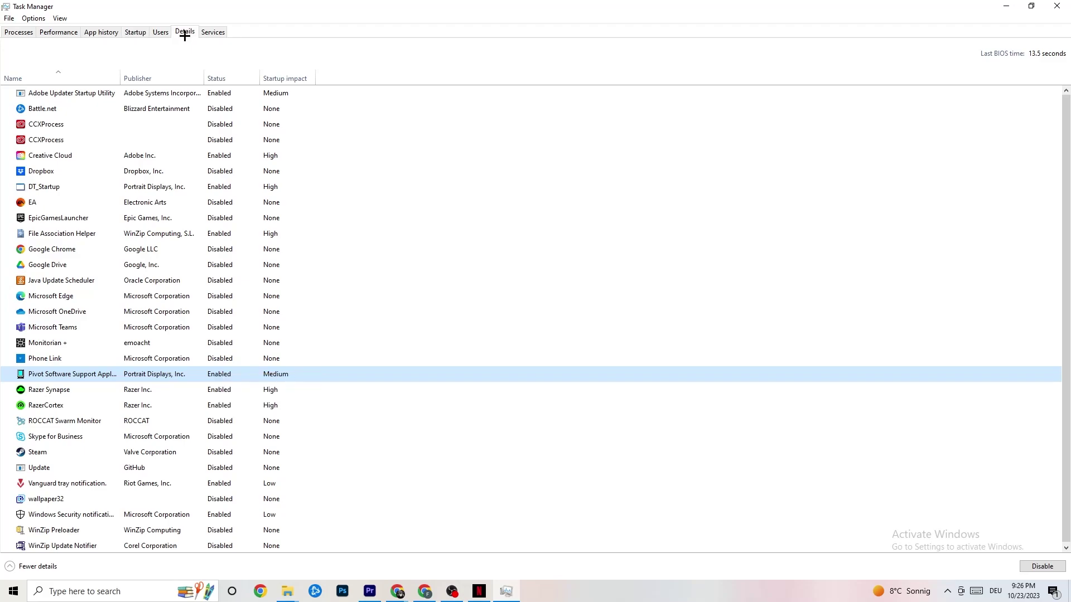
# Step: Check the priority options for the Adobe Premiere Pro process in the detailed process list, and close Task Manager
pyautogui.click(185, 33)
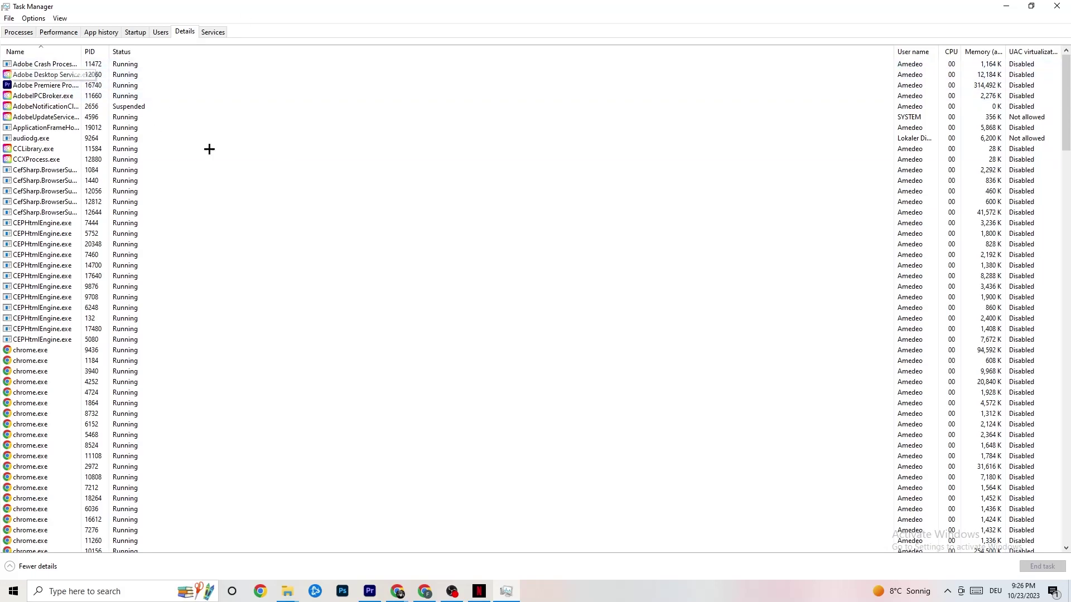
pyautogui.rightClick(47, 90)
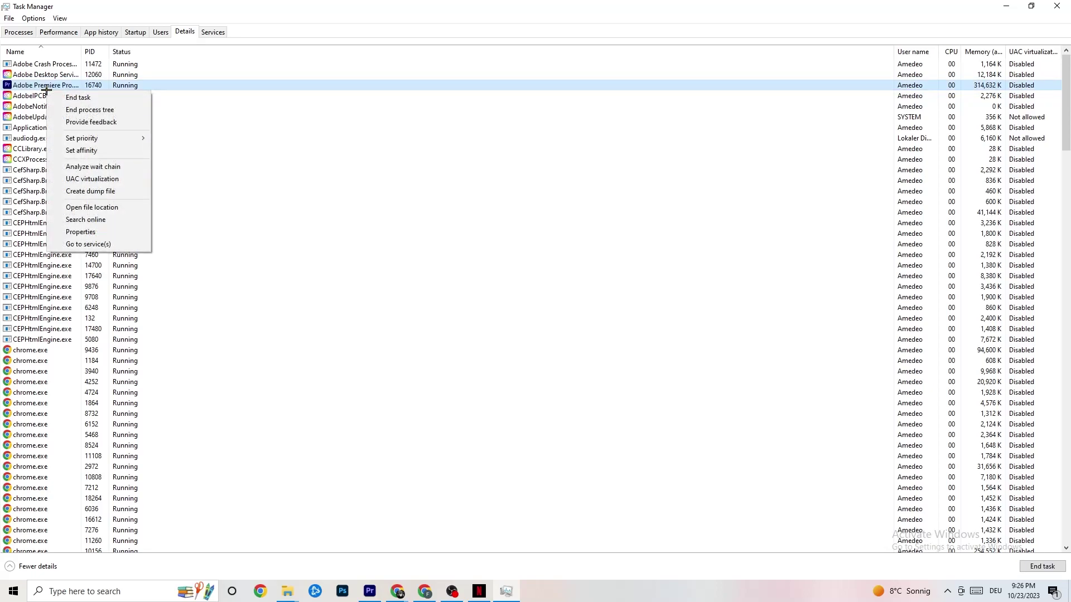
pyautogui.moveTo(100, 138)
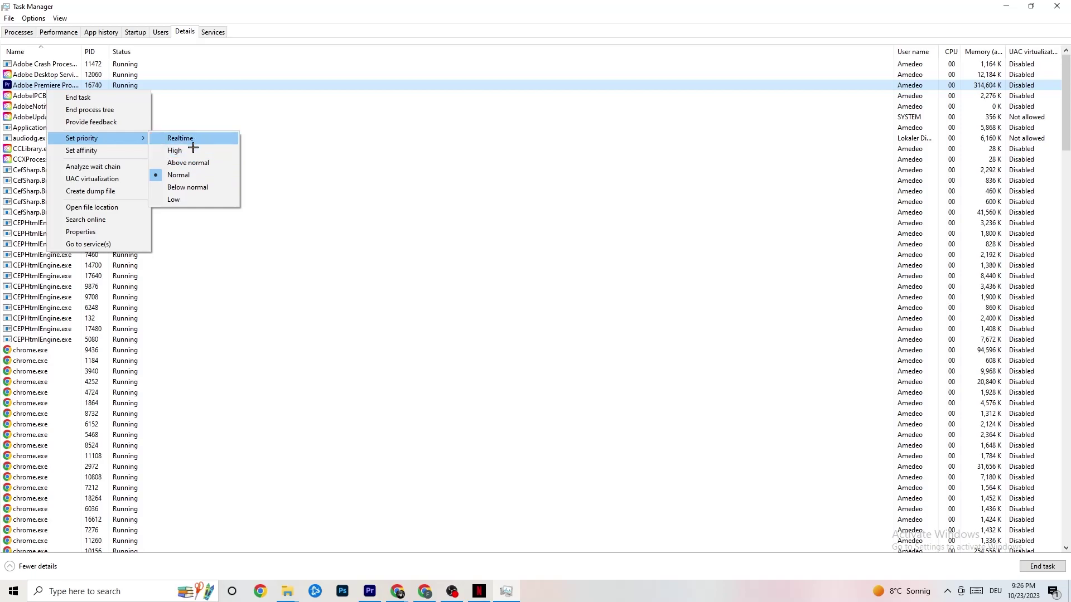
pyautogui.click(320, 106)
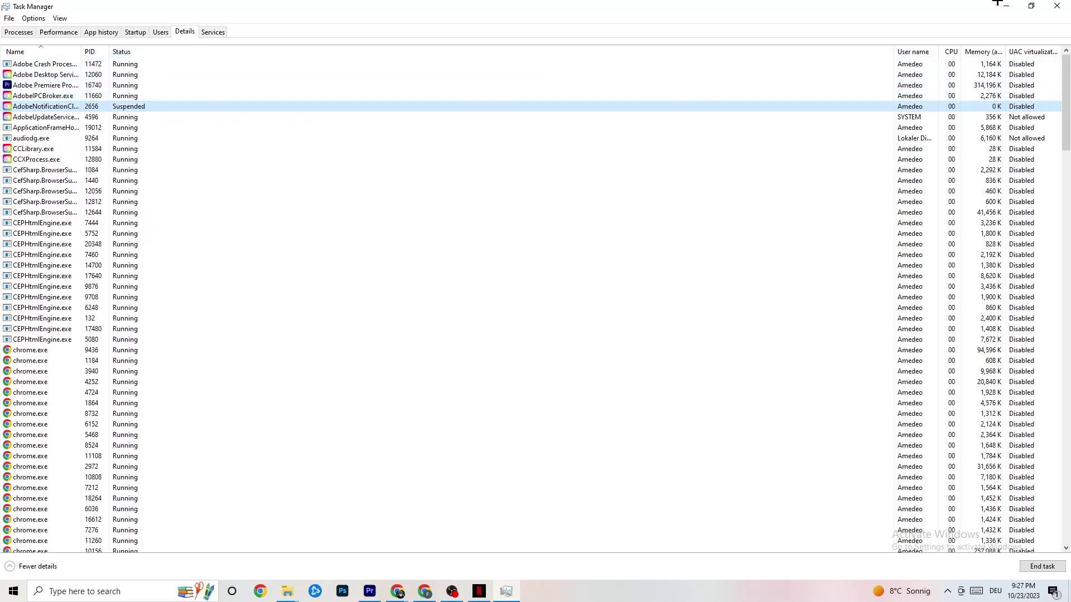
pyautogui.click(1056, 6)
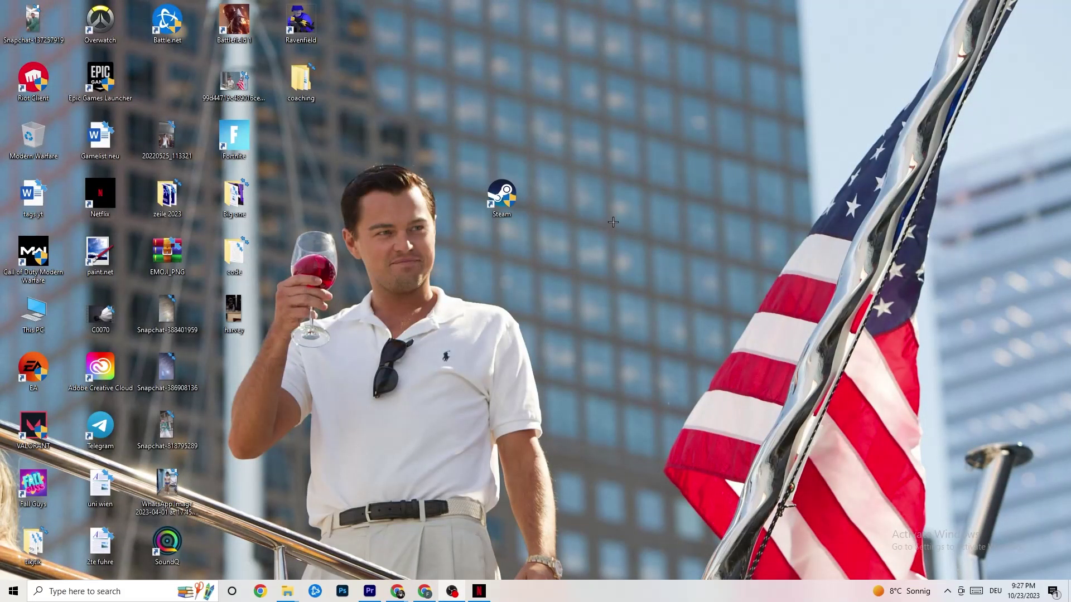
# Step: Open NVIDIA Control Panel, review the image settings with preview and the resolution and refresh rate options, and close it
pyautogui.rightClick(599, 106)
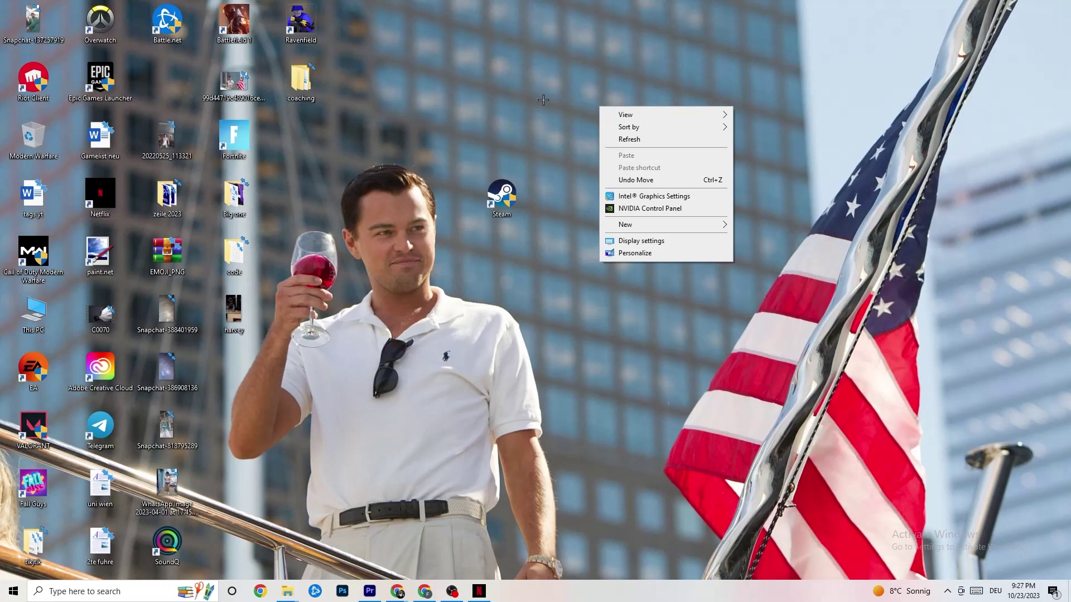
pyautogui.click(635, 209)
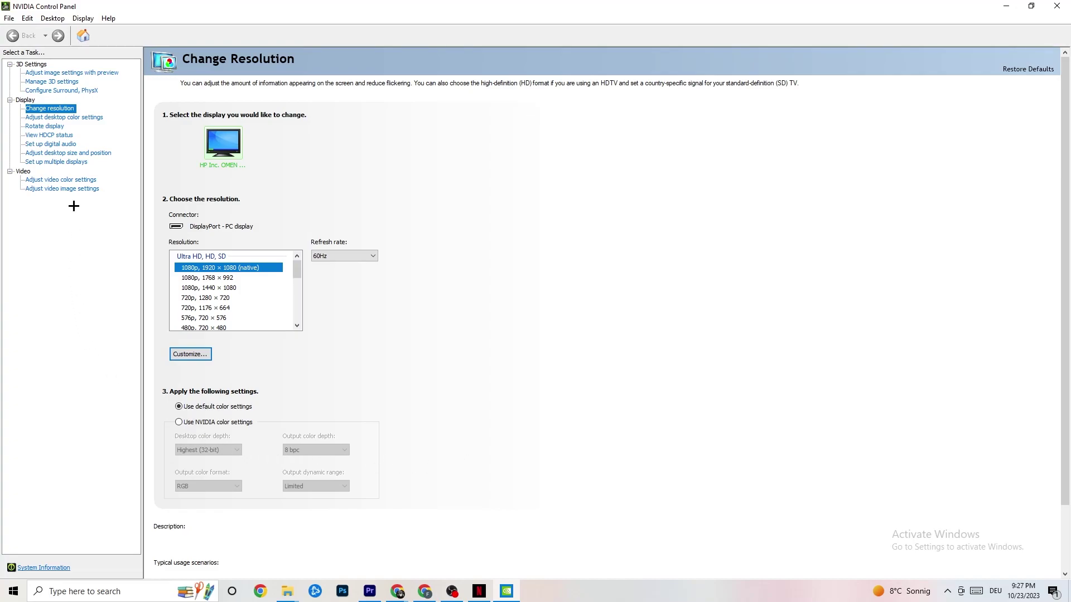
pyautogui.click(59, 75)
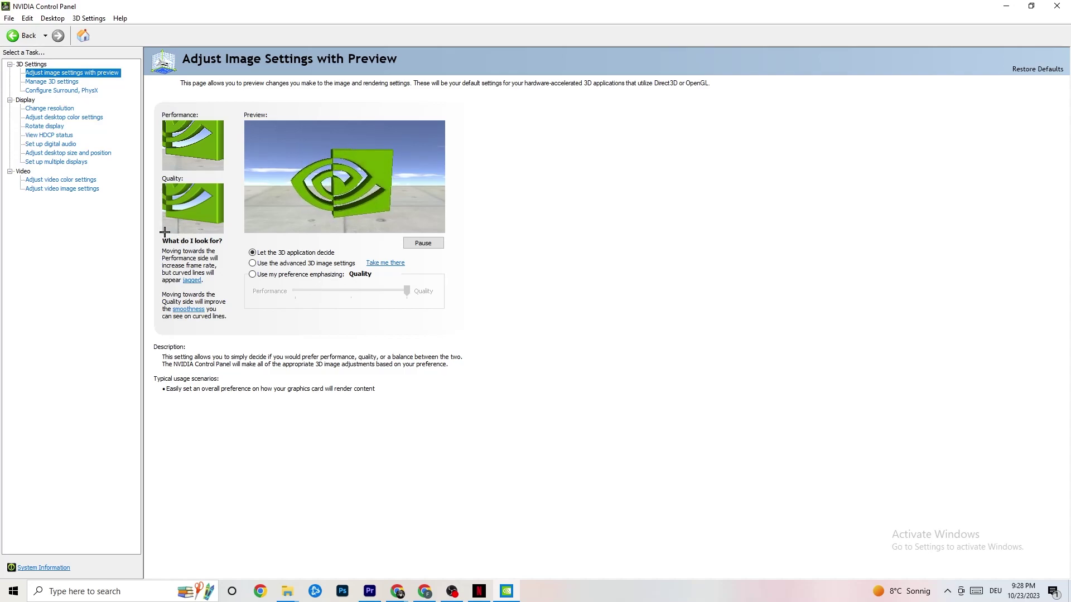
pyautogui.click(40, 110)
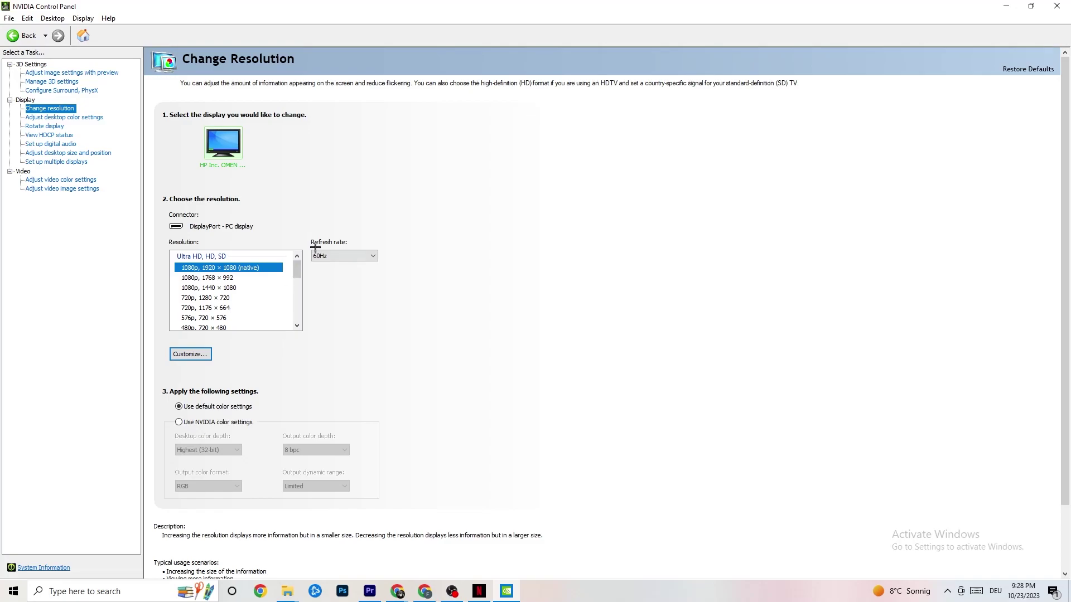
pyautogui.click(1056, 6)
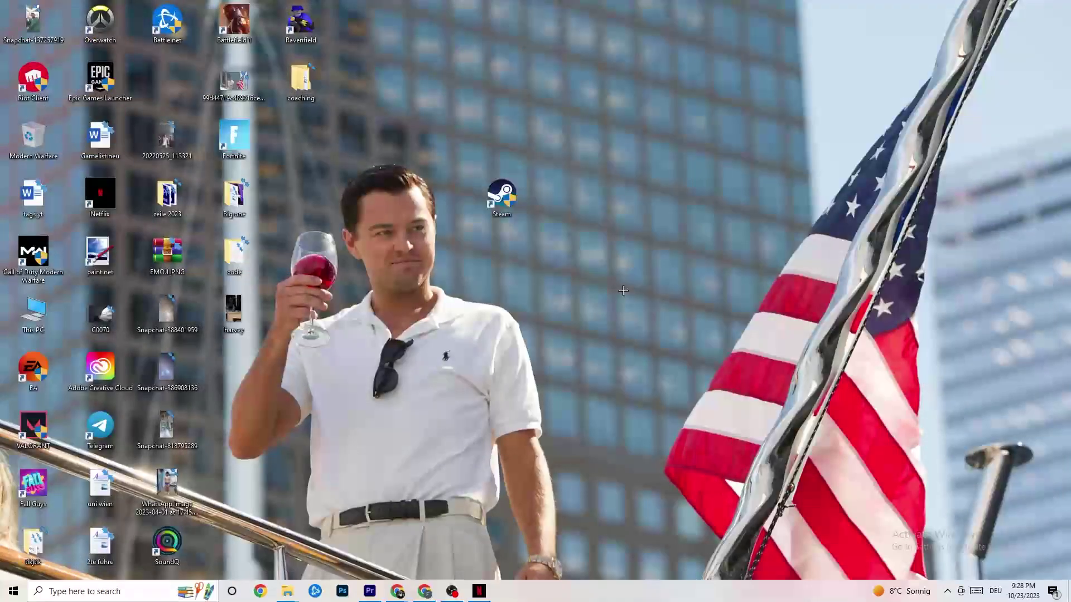